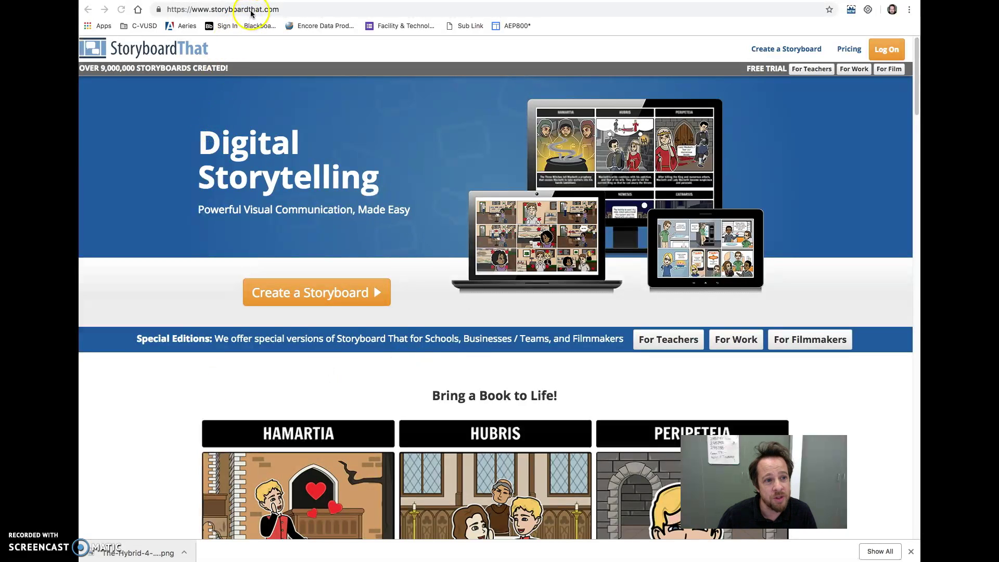
Step: Log on to Storyboard That by signing in with the Google account
click(882, 55)
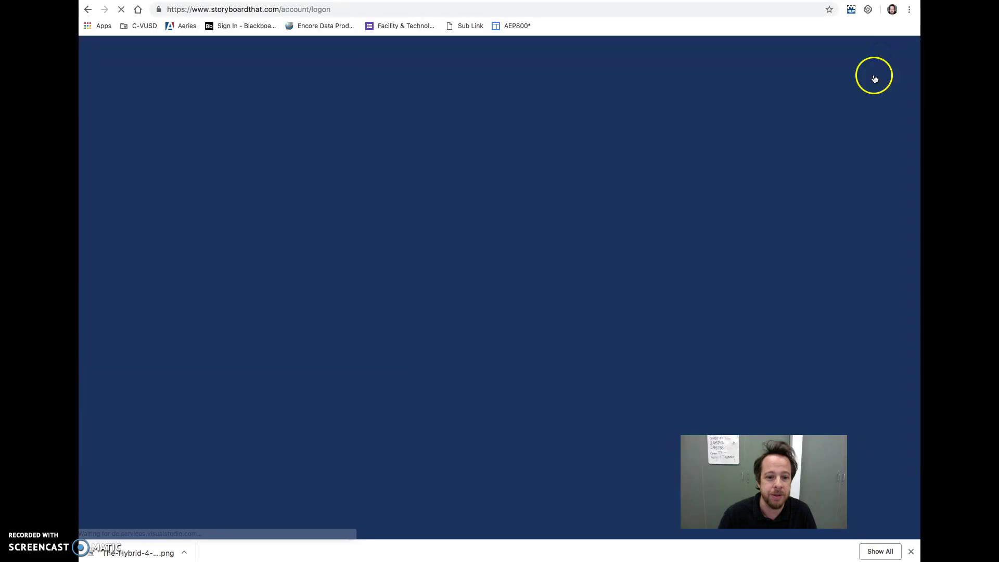
click(542, 192)
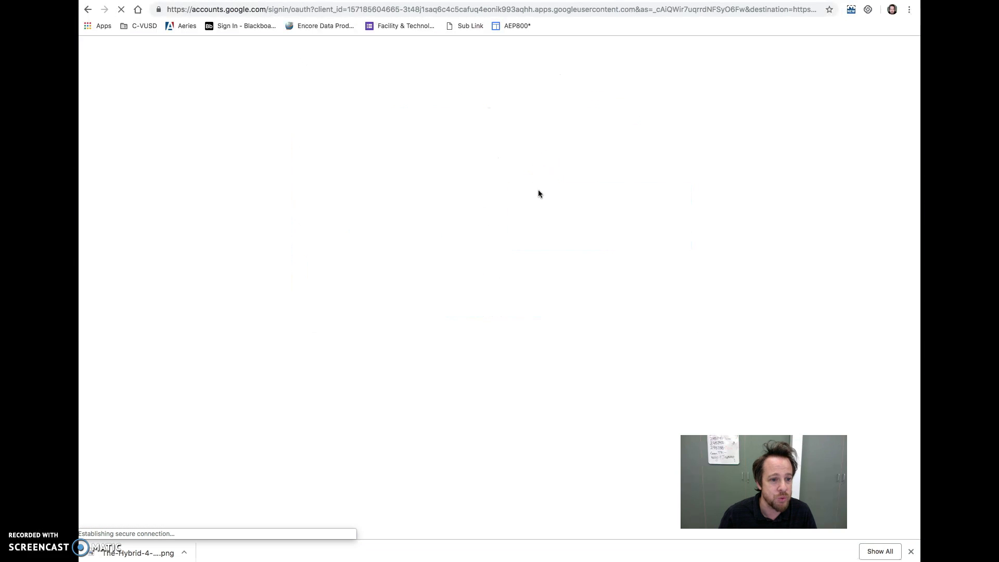
click(441, 257)
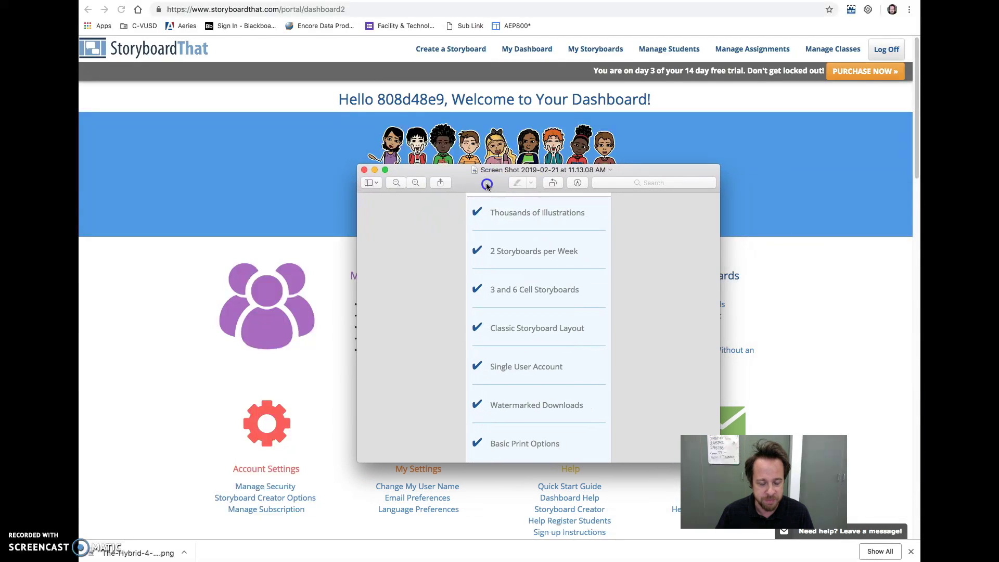
Step: Move the plan features screenshot out of the way and start a new storyboard, discarding the unsaved version
drag(483, 187, 473, 190)
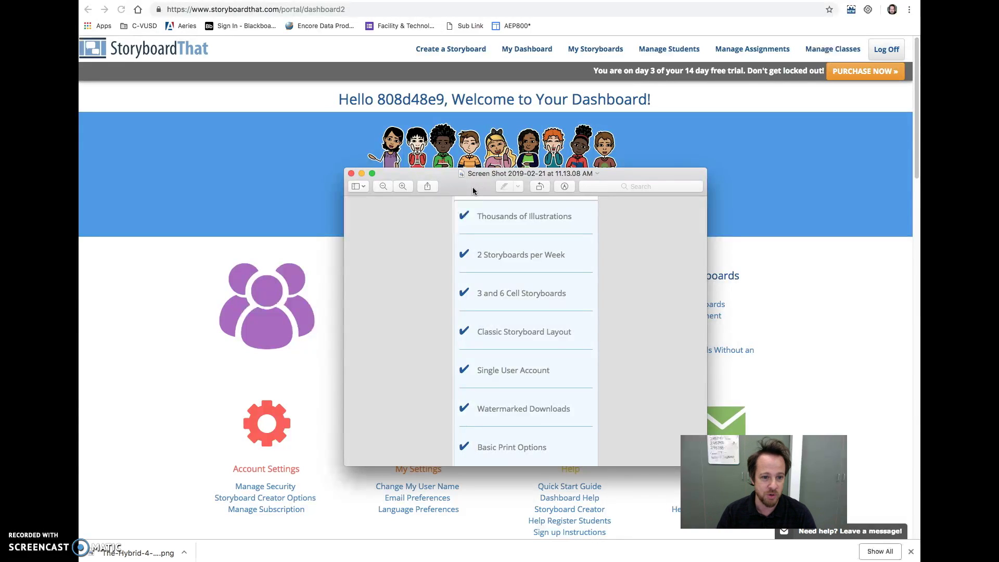
drag(466, 187, 998, 151)
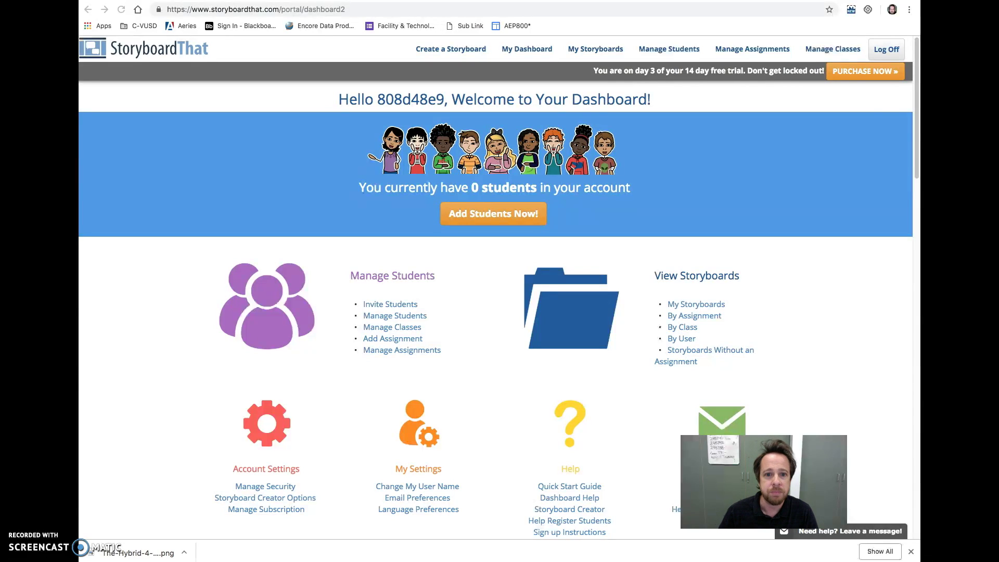
click(443, 50)
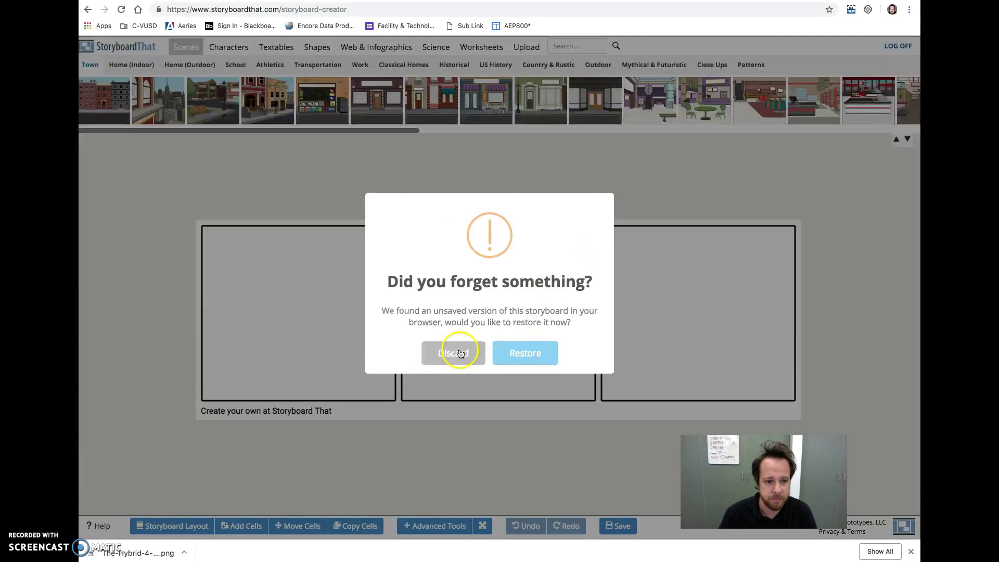
click(463, 356)
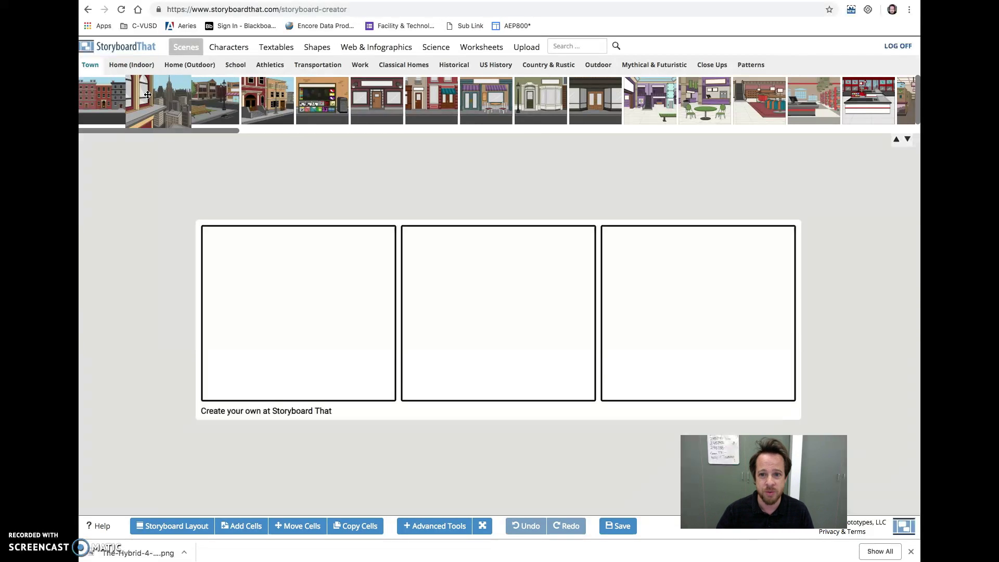
Step: Place the town street scene with the bench in the first cell and set its sky to dark navy
drag(216, 105, 285, 280)
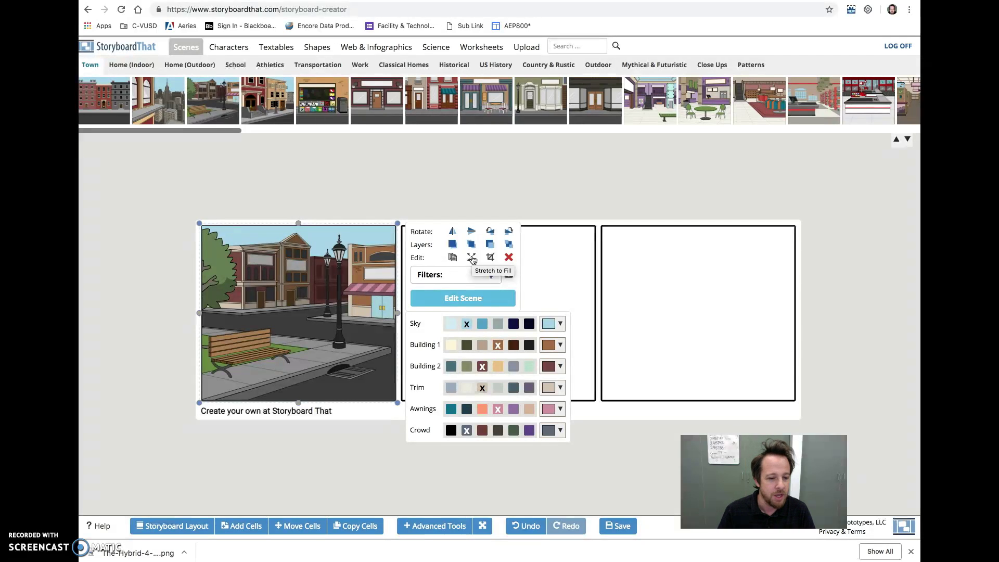
click(481, 324)
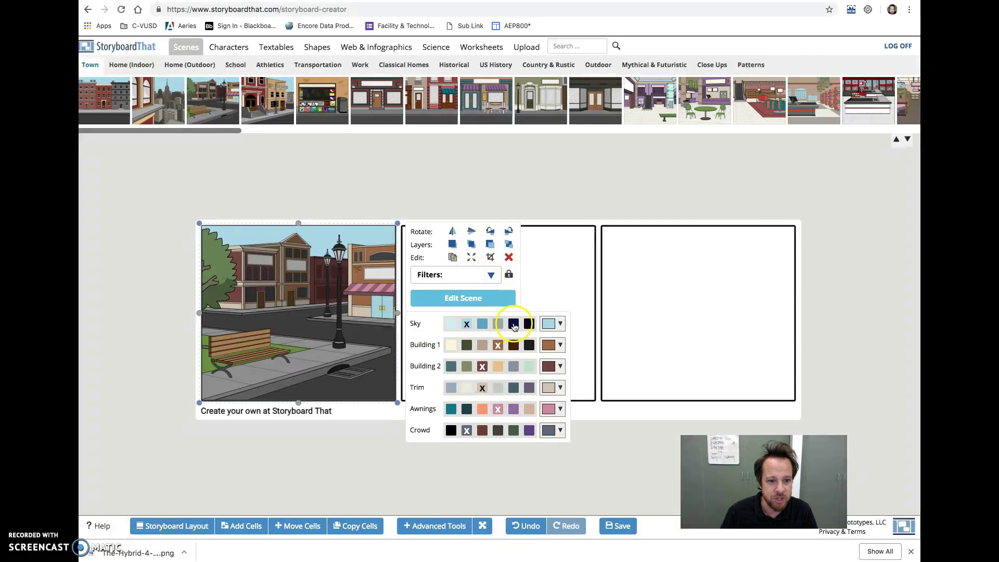
click(513, 323)
Step: Edit the street scene to Day Time with its lights on, and update it
click(456, 295)
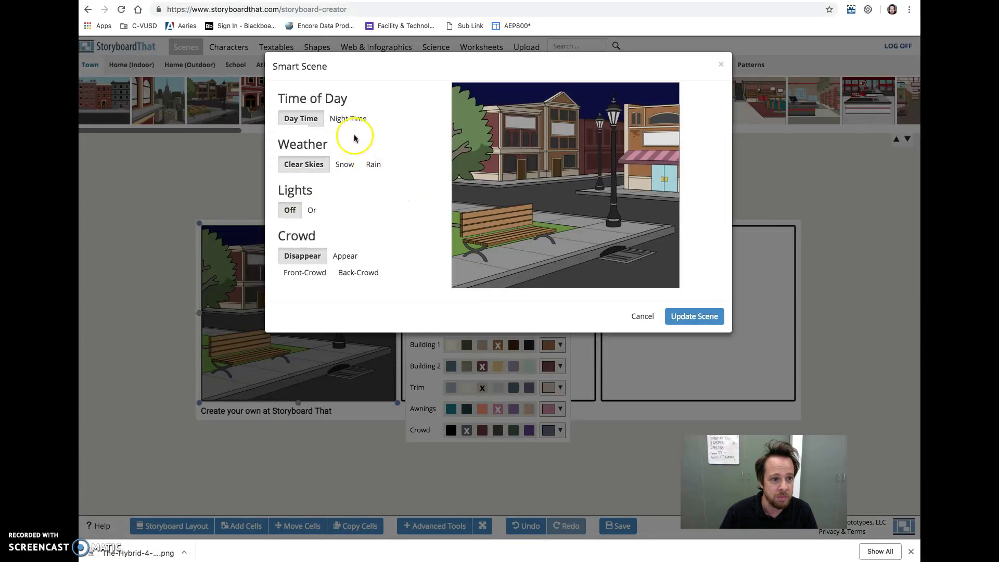
click(346, 119)
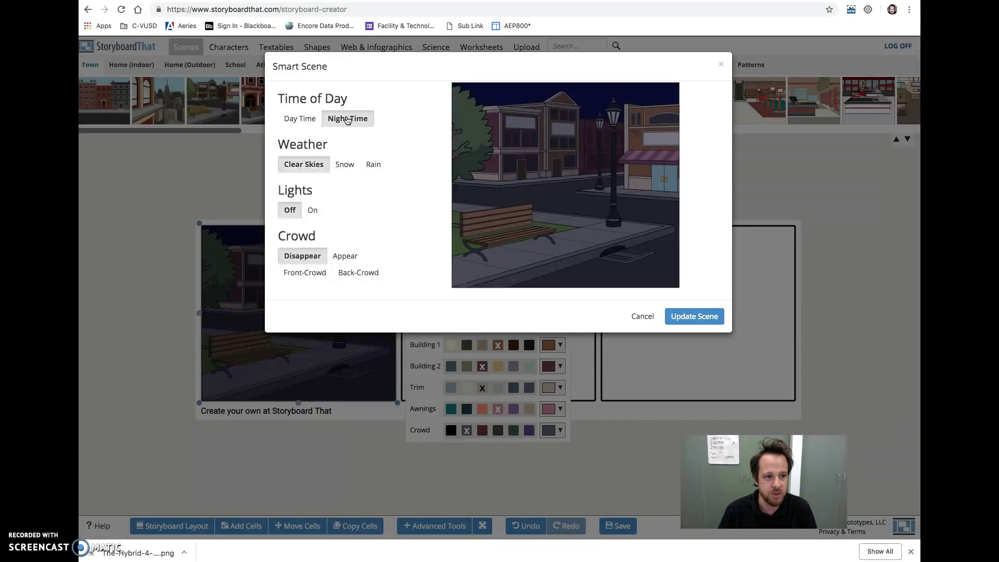
click(312, 211)
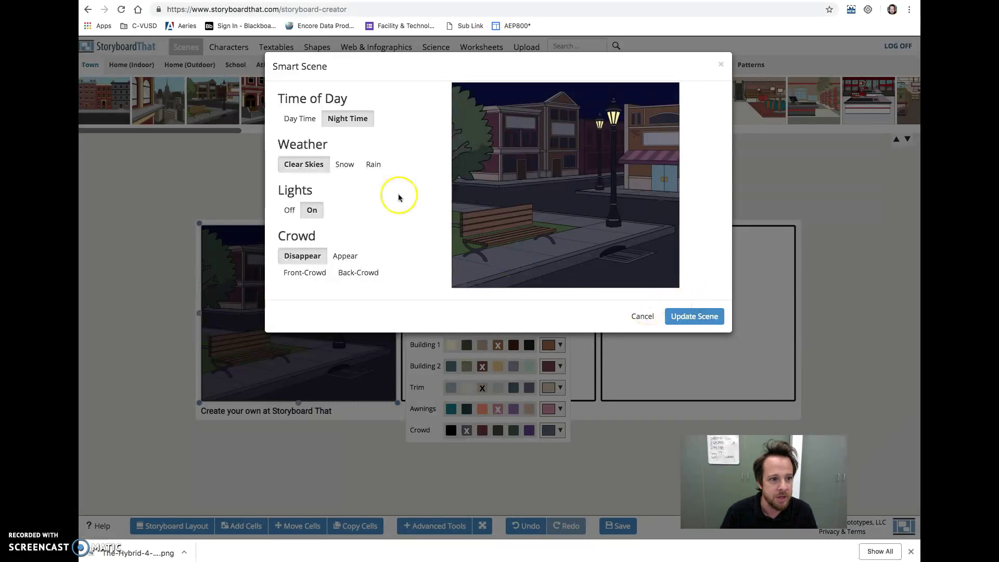
click(298, 118)
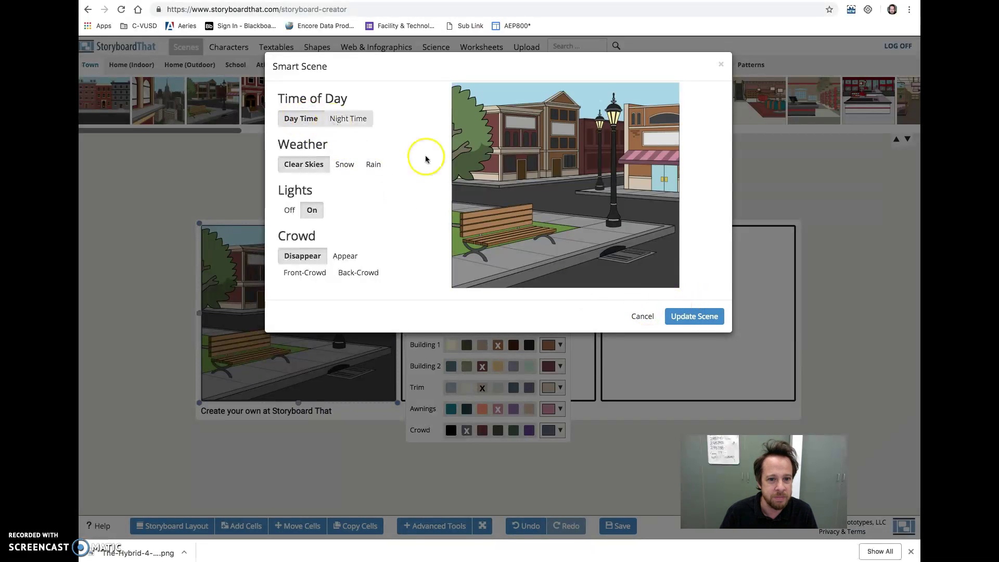
click(696, 316)
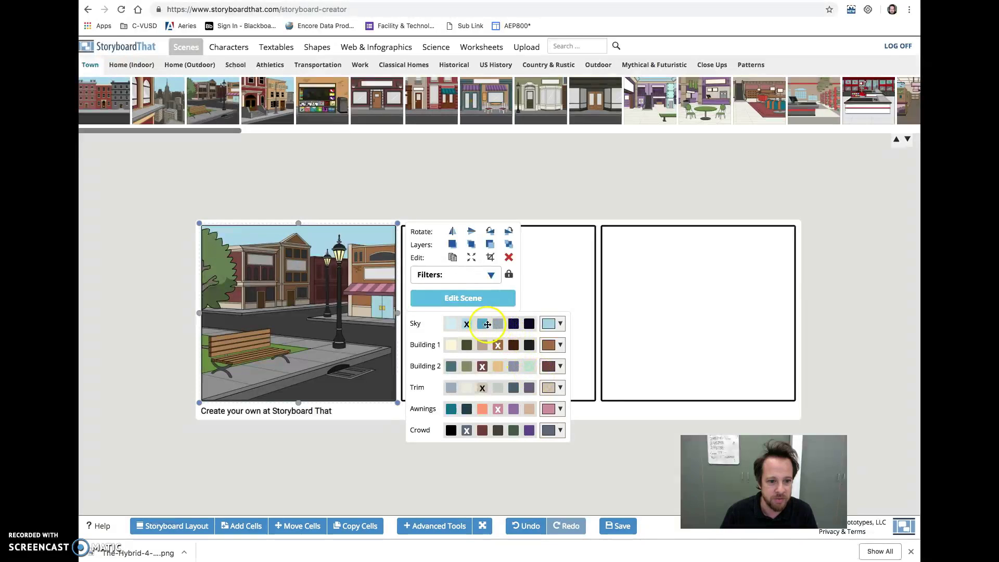
Step: Recolour the street scene with a dark navy sky and dark brown for Building 1
click(519, 324)
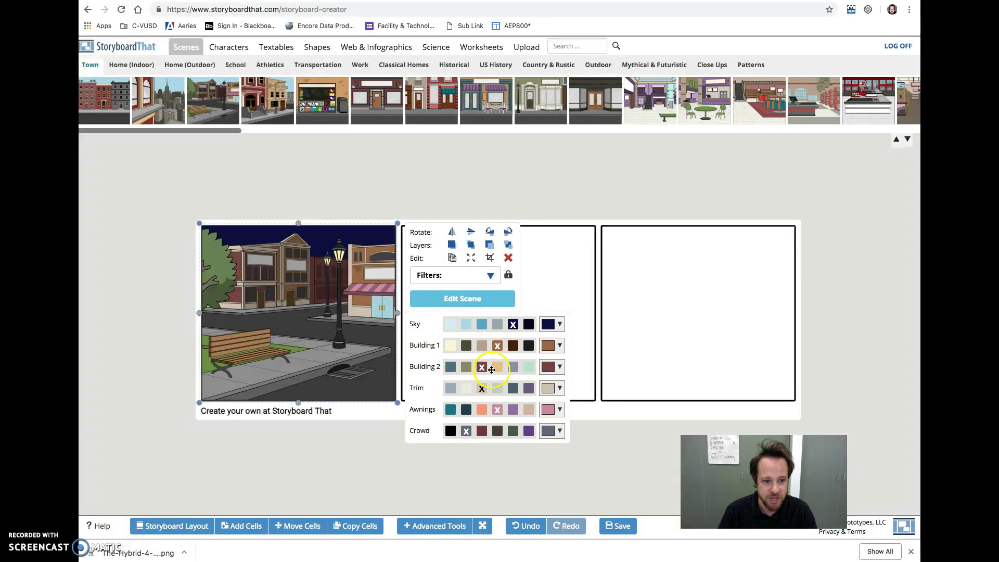
click(561, 346)
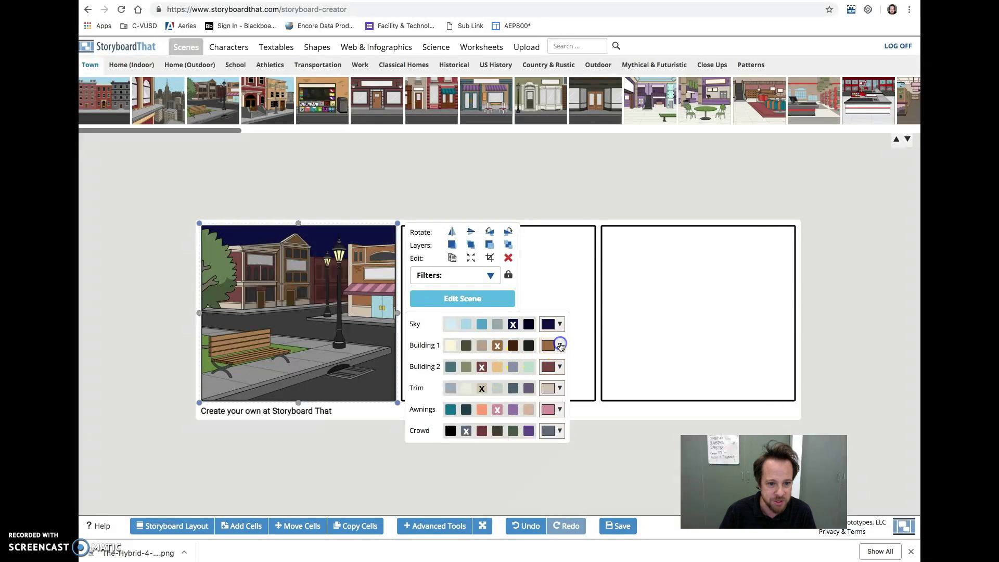
click(513, 345)
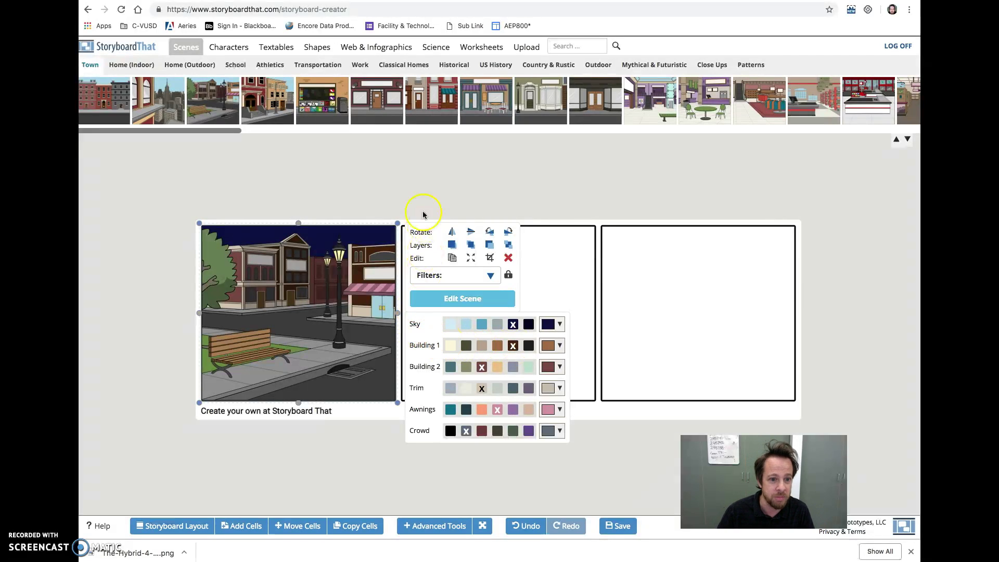
click(386, 204)
Step: Duplicate the recoloured street scene into the second and third cells
click(383, 243)
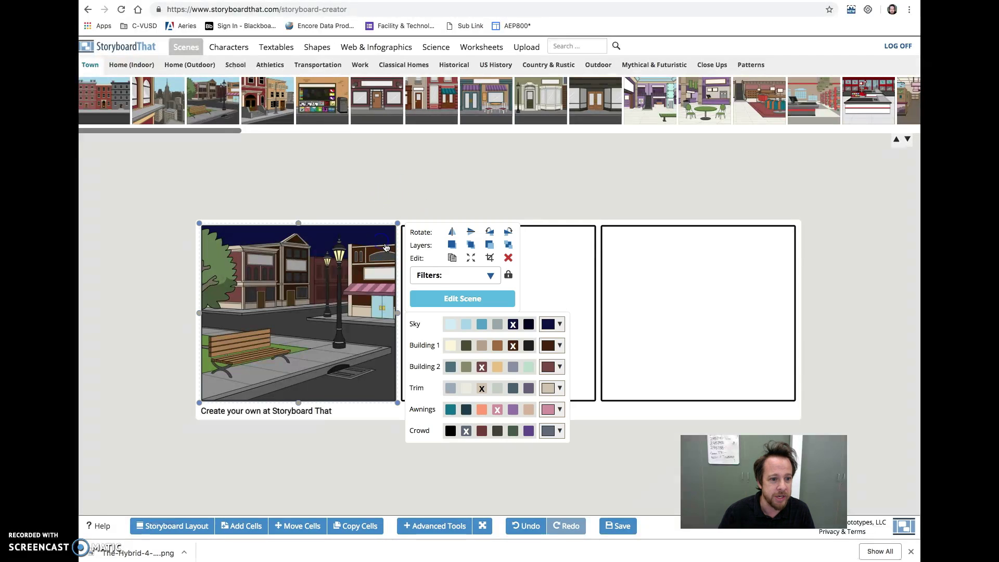
click(453, 258)
drag(347, 292, 531, 276)
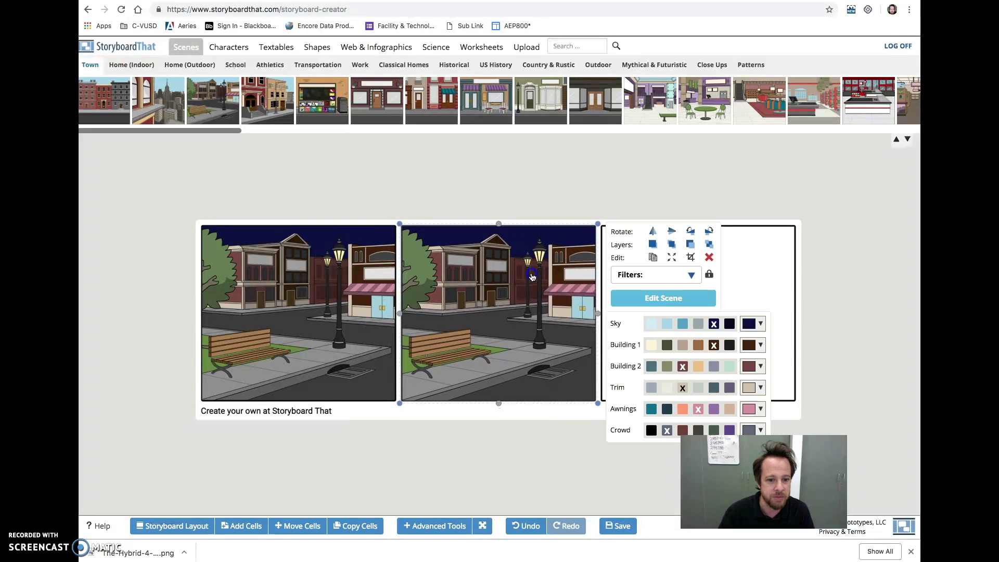
click(653, 257)
drag(650, 260, 727, 275)
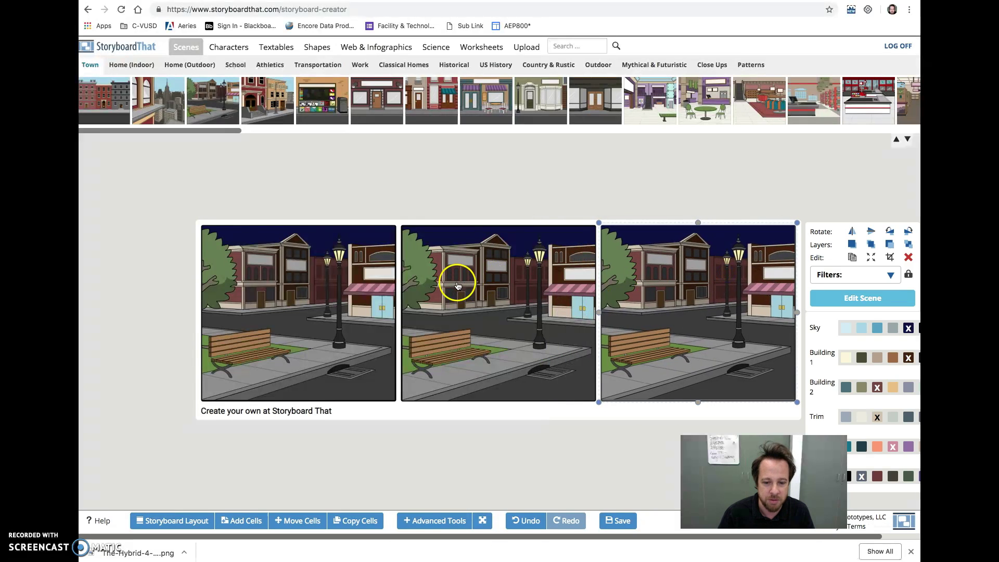
click(341, 195)
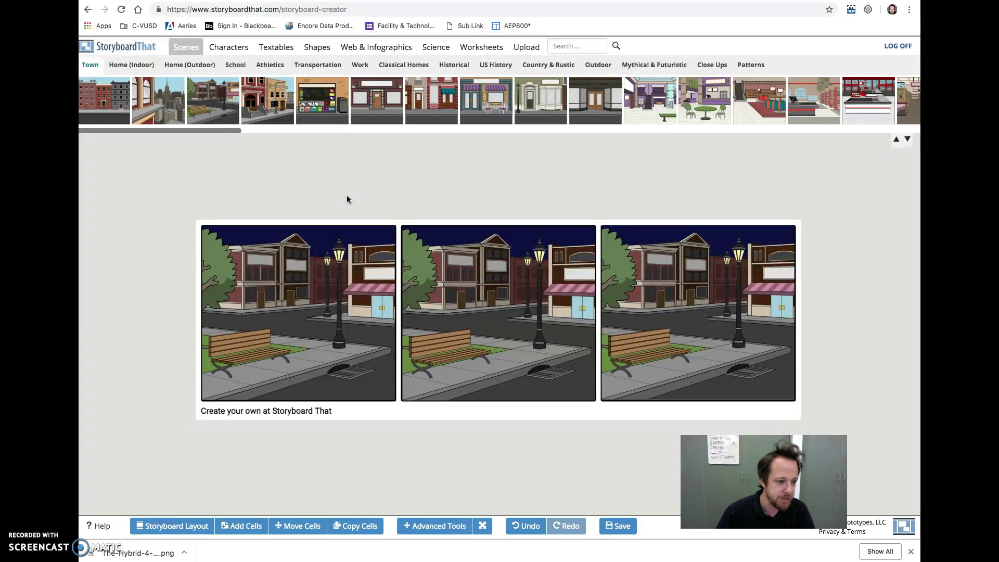
Step: Change the storyboard's cell layout to Title, Cell, & Description
click(160, 528)
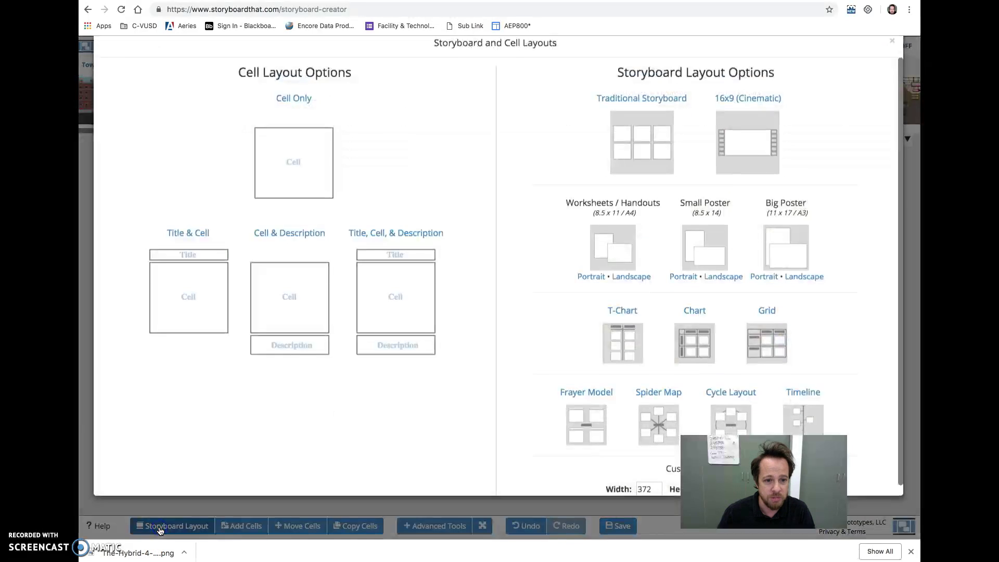
click(392, 325)
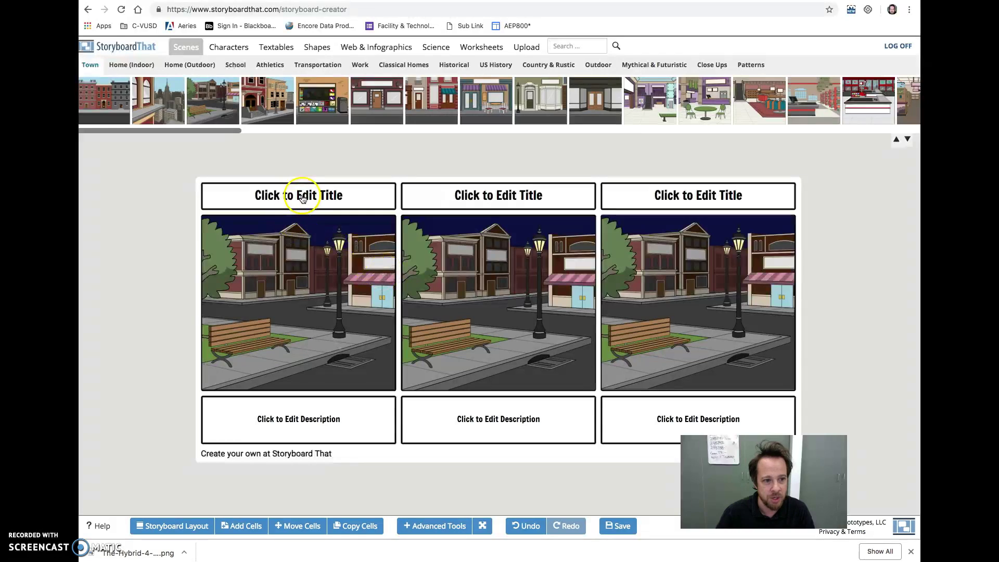
Step: View the text formatting and font options of the first cell's title
click(301, 196)
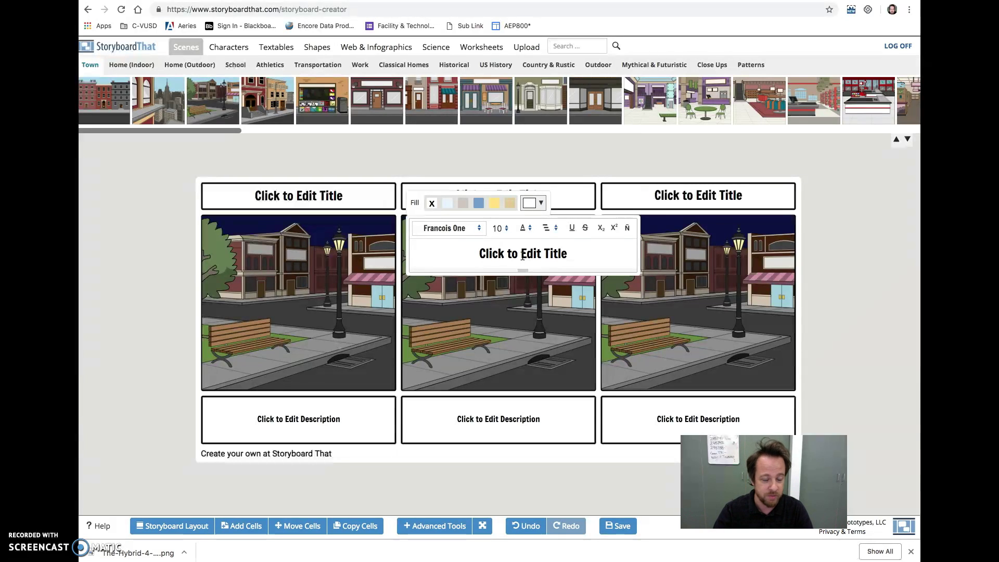
click(458, 228)
click(290, 160)
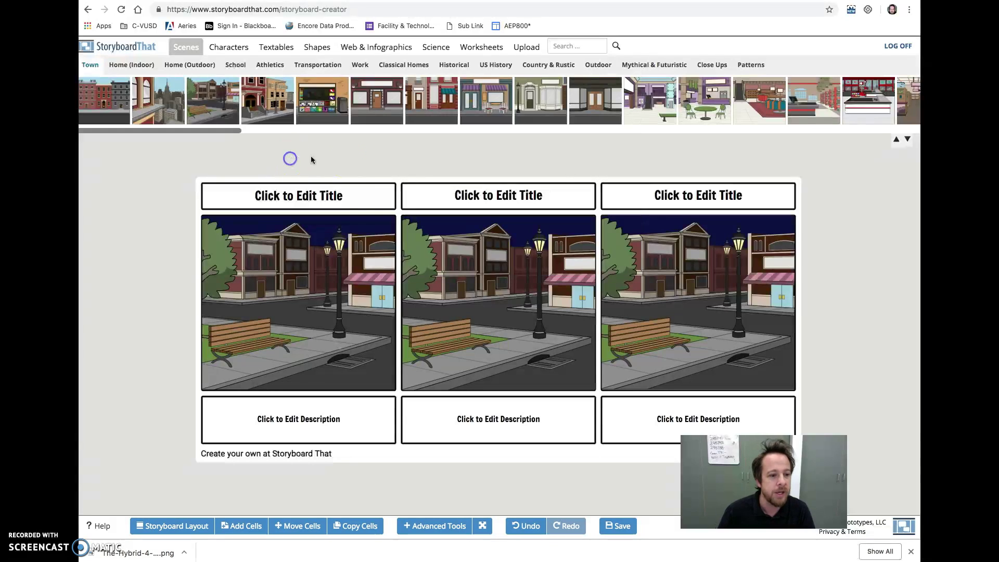
Step: Add the adult woman in the red dress to the first cell, with blonde hair and light peach skin
click(228, 48)
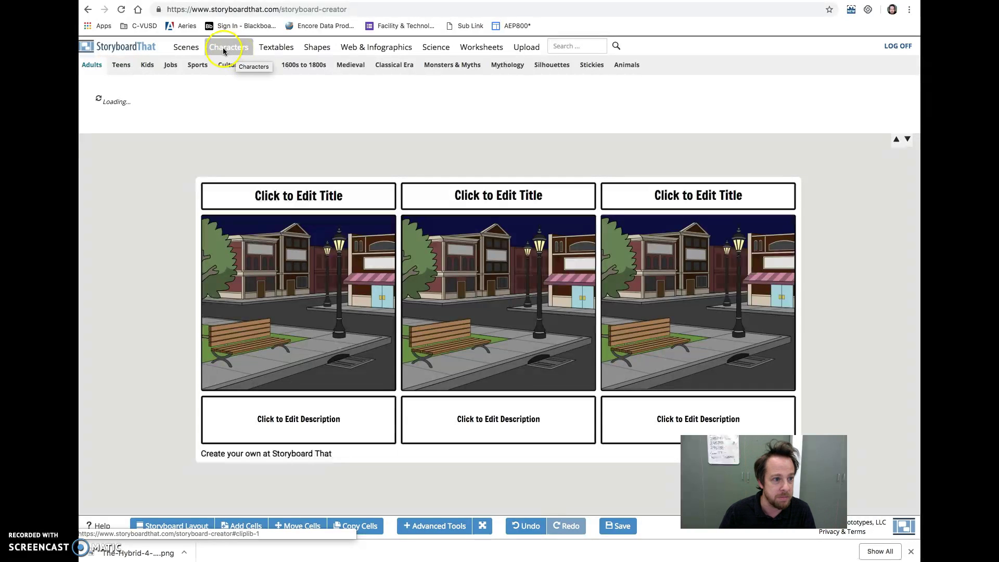
drag(299, 102, 297, 324)
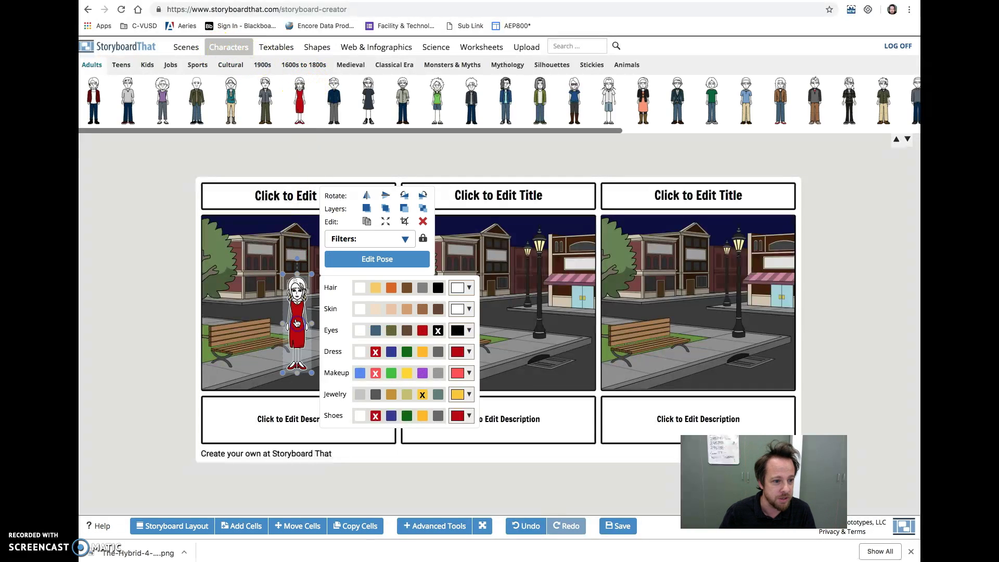
click(376, 290)
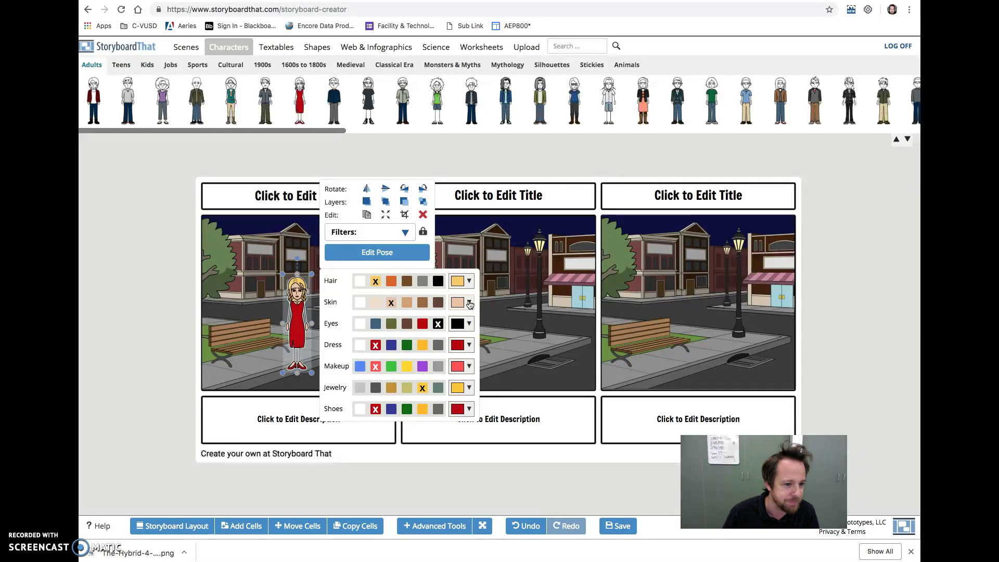
Step: Pose the woman seated in side view with her right arm bent forward and her head tilted down, and update the pose
click(379, 253)
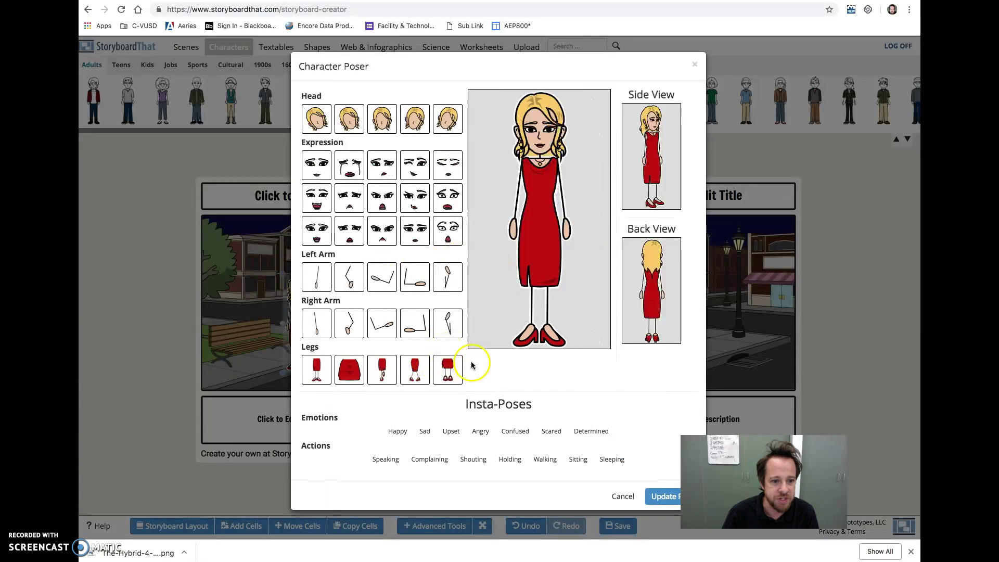
click(445, 372)
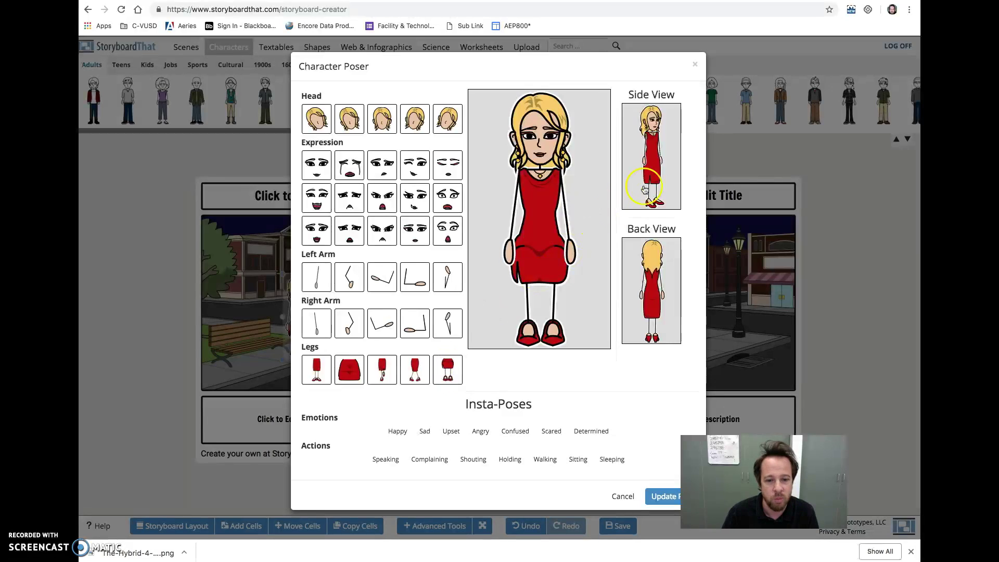
click(650, 172)
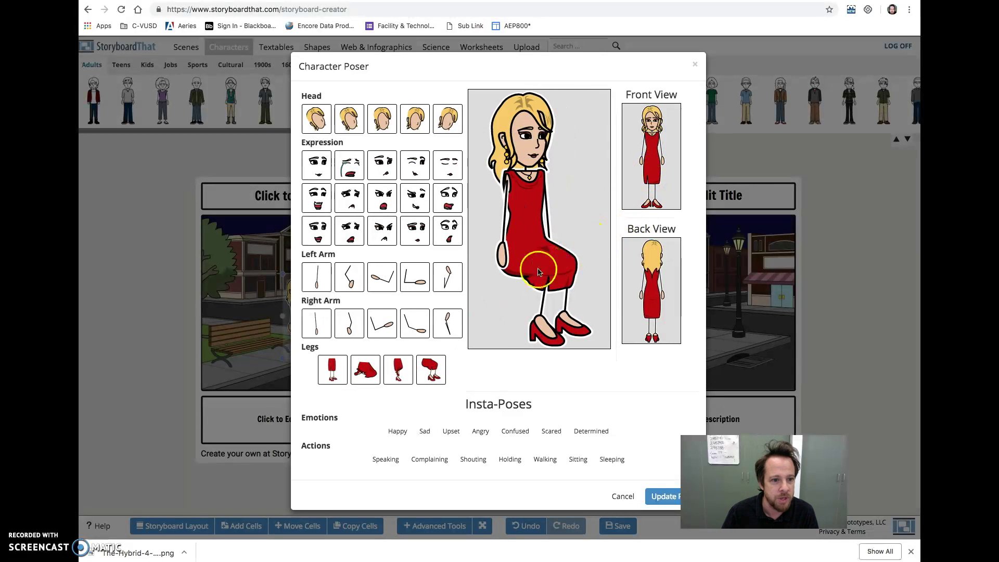
click(388, 328)
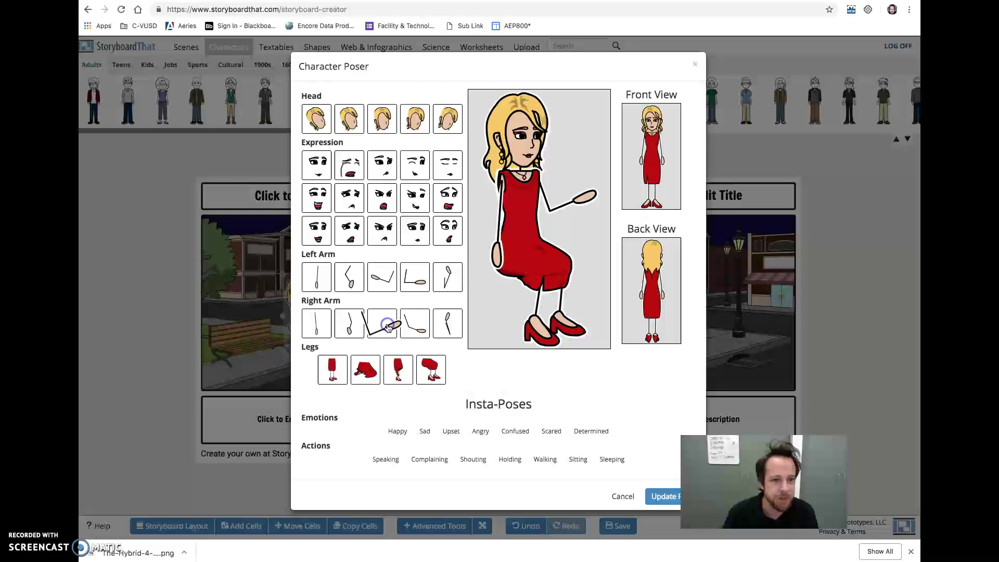
click(415, 128)
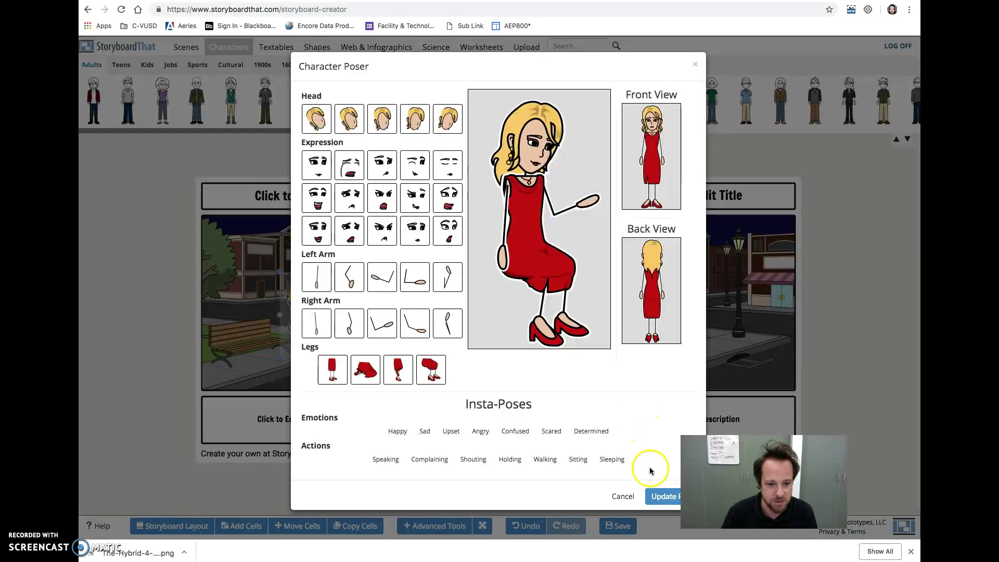
click(658, 497)
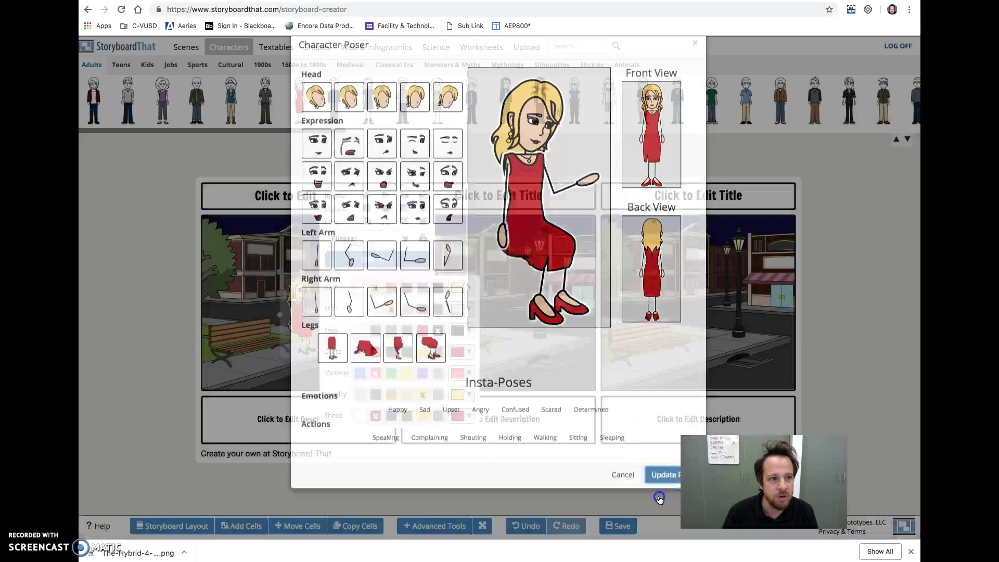
Step: Move the seated woman toward the middle of the first cell and place a copy of her in the second cell
drag(241, 319, 300, 322)
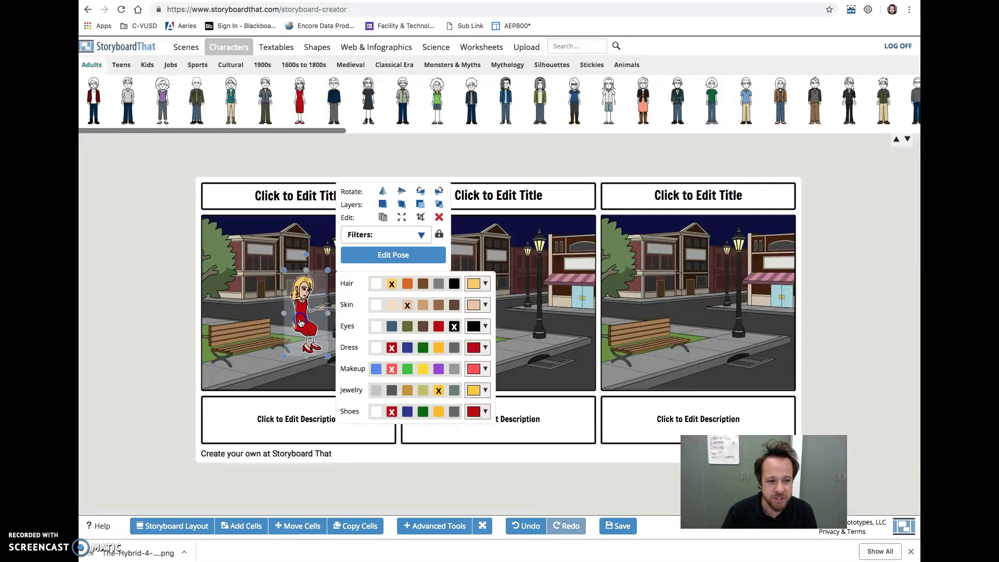
click(383, 217)
drag(324, 324, 525, 325)
Step: Place another copy of the seated woman in the third cell and move the original onto the first cell's bench
click(316, 325)
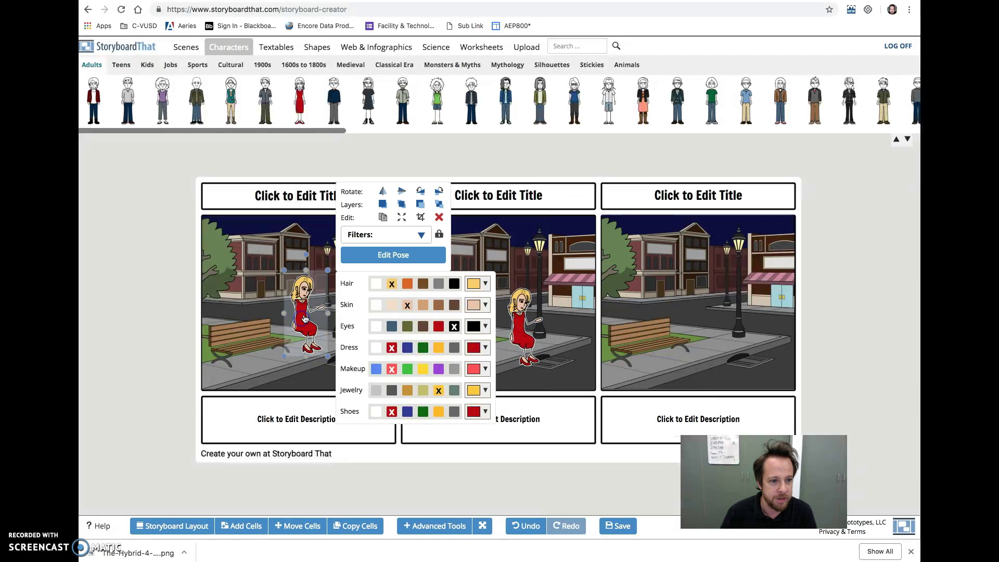
click(381, 216)
drag(320, 322, 726, 323)
drag(300, 309, 261, 325)
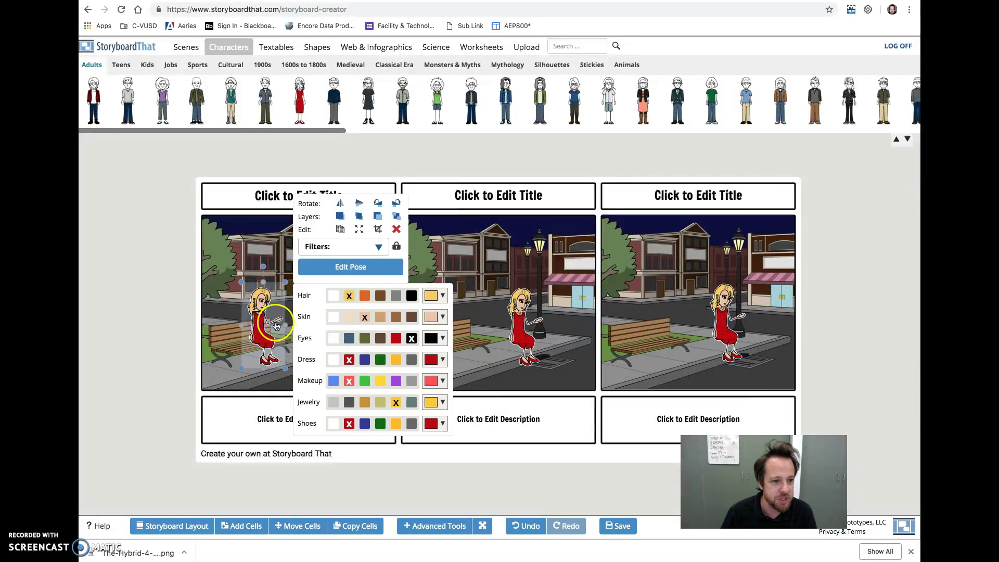
click(464, 156)
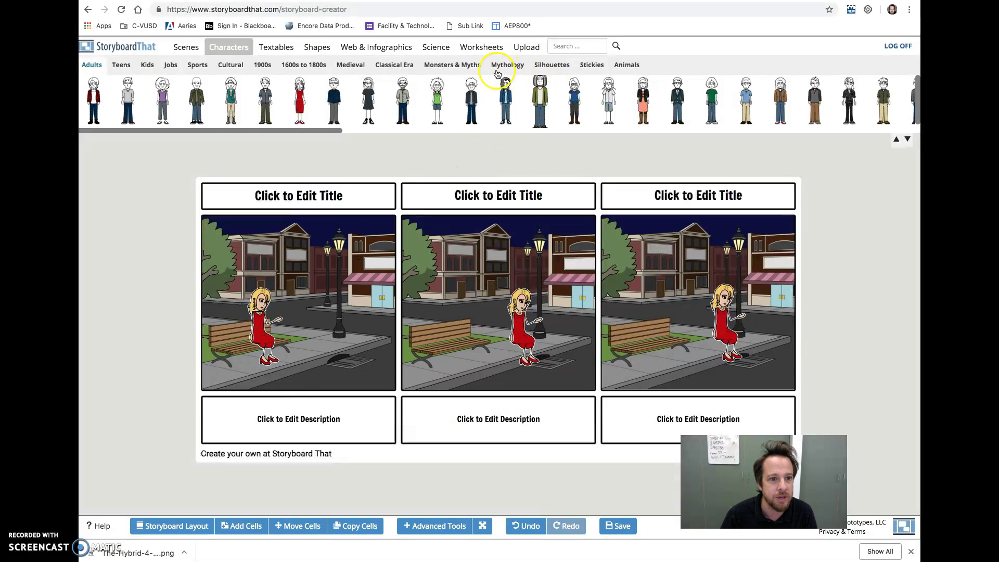
Step: Add the grey werewolf from Monsters & Myths to the first cell, shrunk and placed behind the left end of the bench
click(450, 65)
click(566, 123)
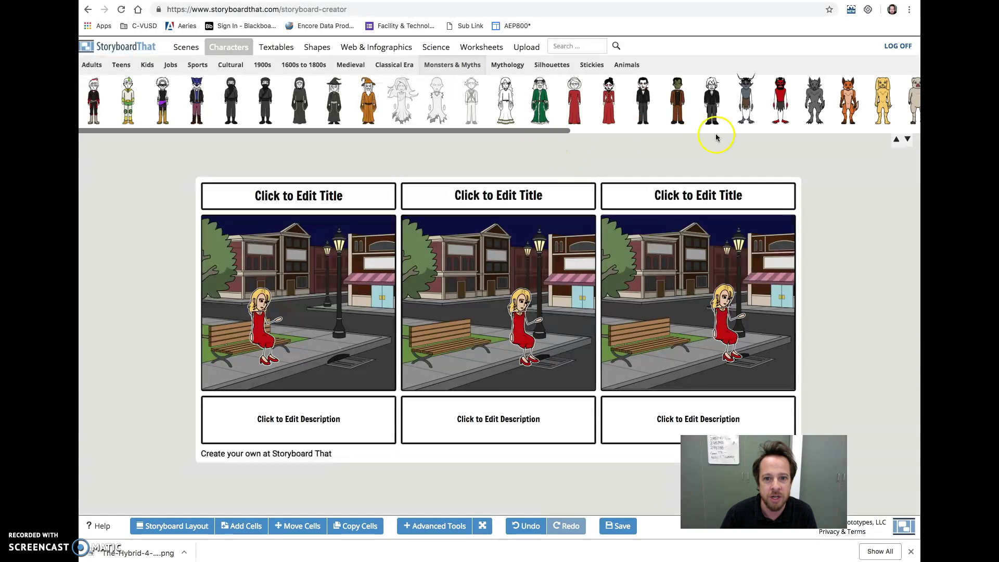
drag(555, 132, 423, 146)
drag(455, 104, 308, 265)
click(328, 220)
drag(330, 214, 219, 307)
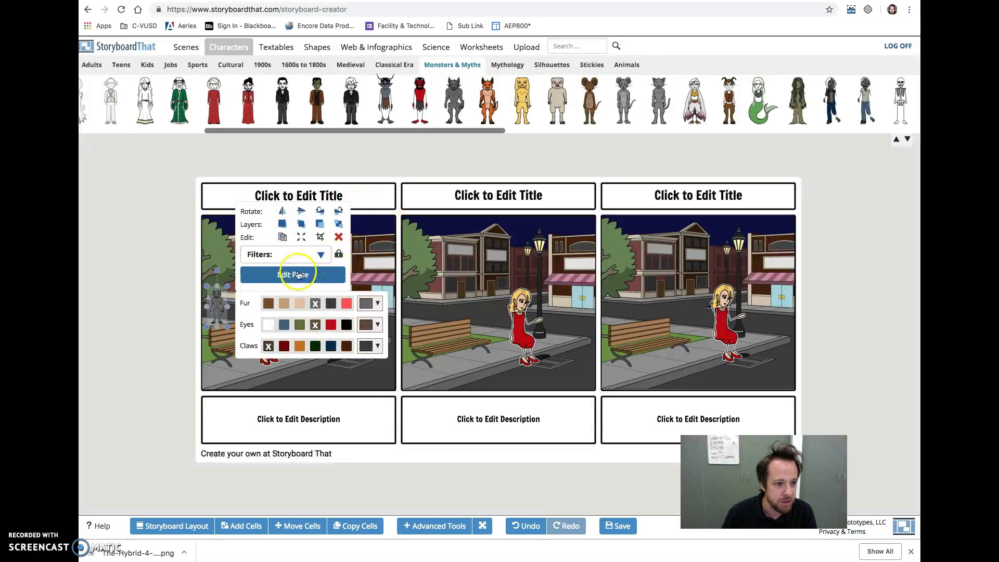
Step: Pose the werewolf standing upright in side view with a closed-mouth expression, and update the pose
click(299, 275)
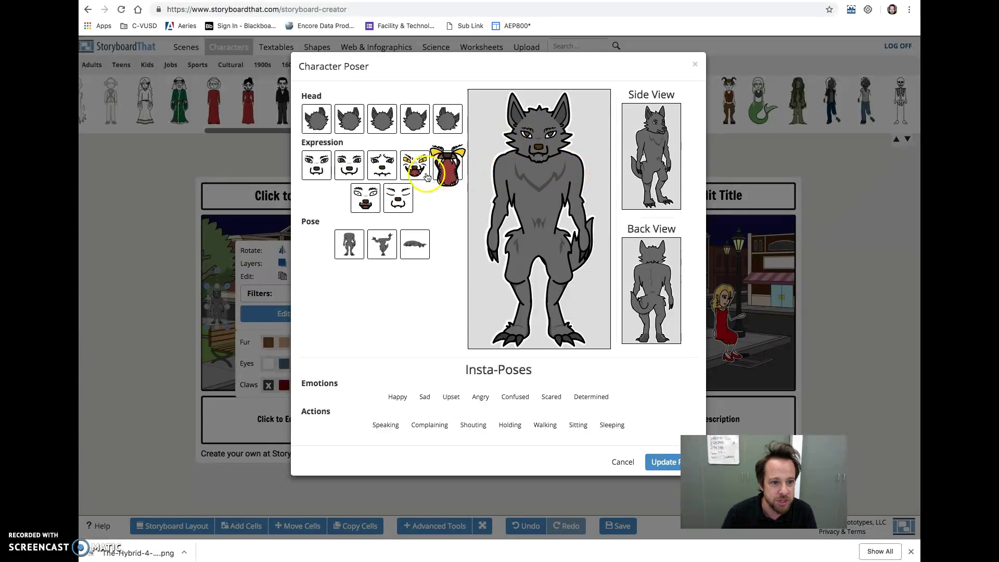
click(446, 172)
click(661, 166)
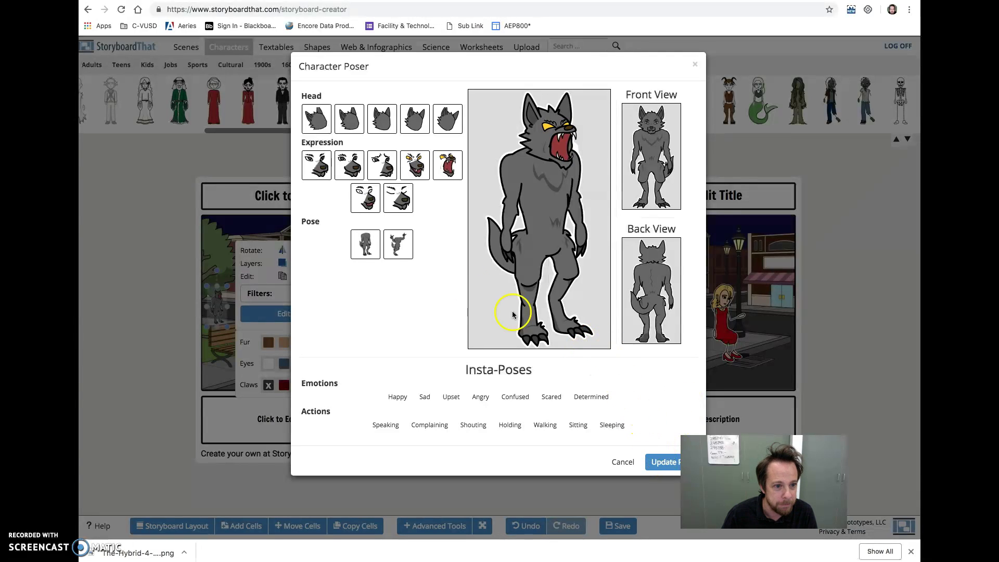
click(398, 244)
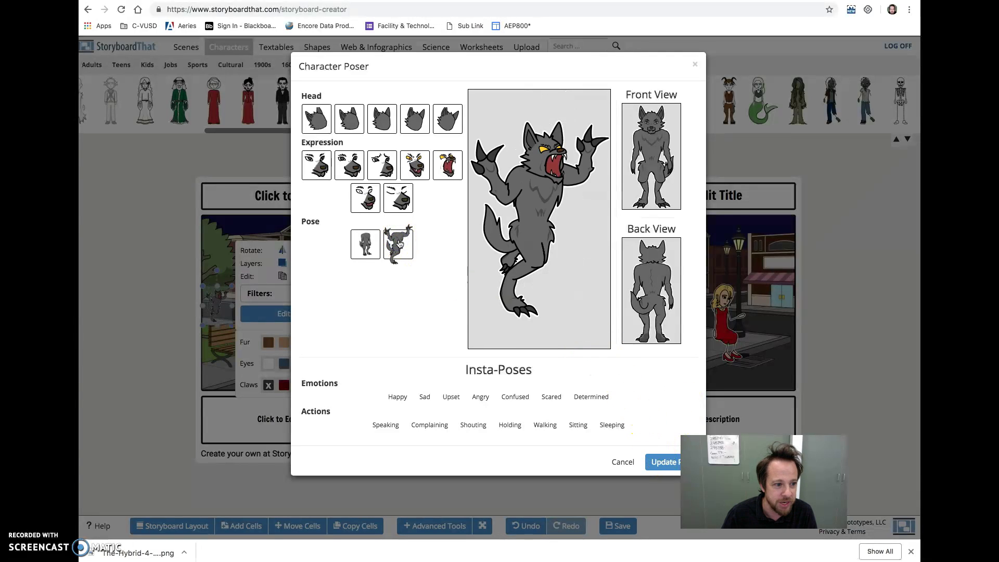
click(366, 245)
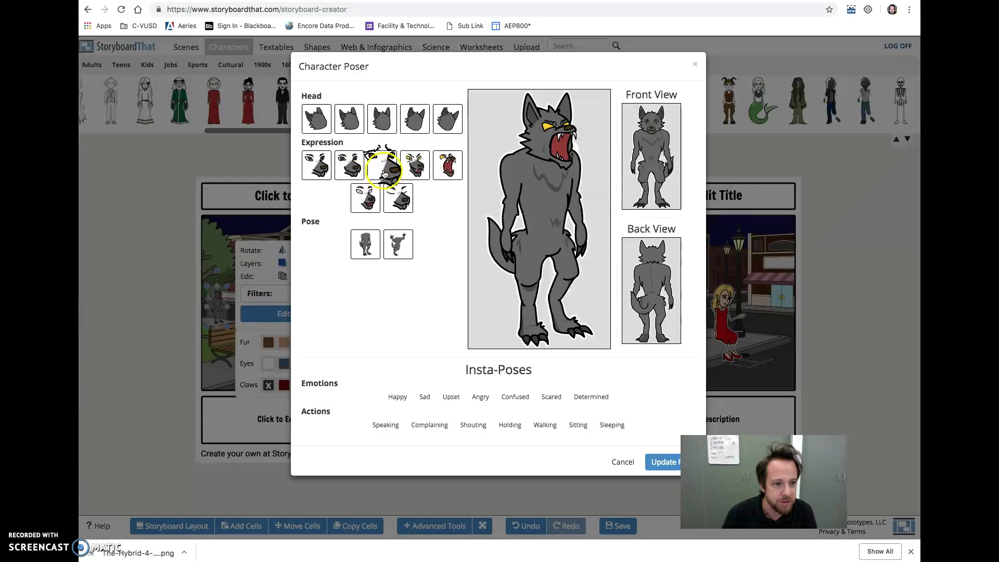
click(304, 154)
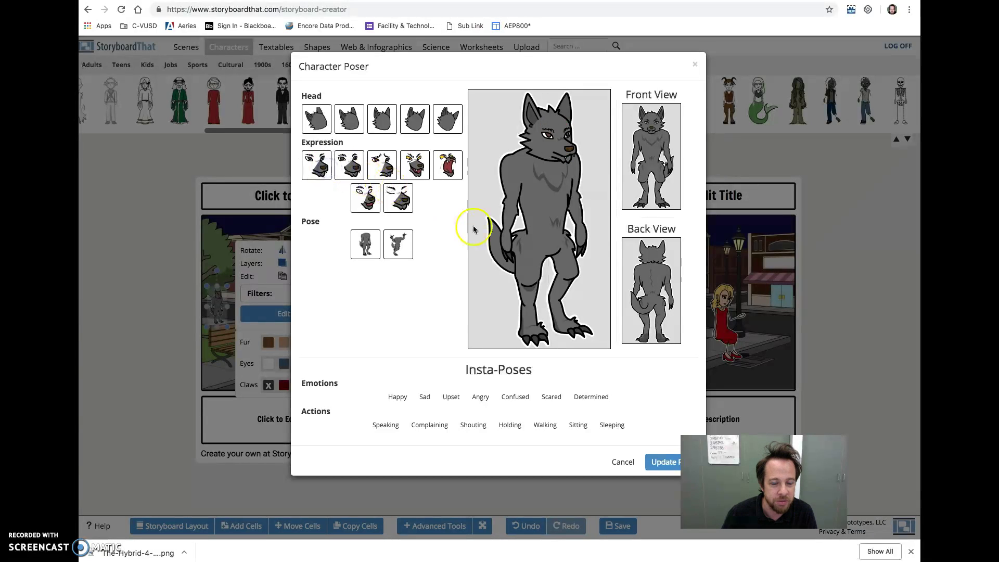
click(663, 462)
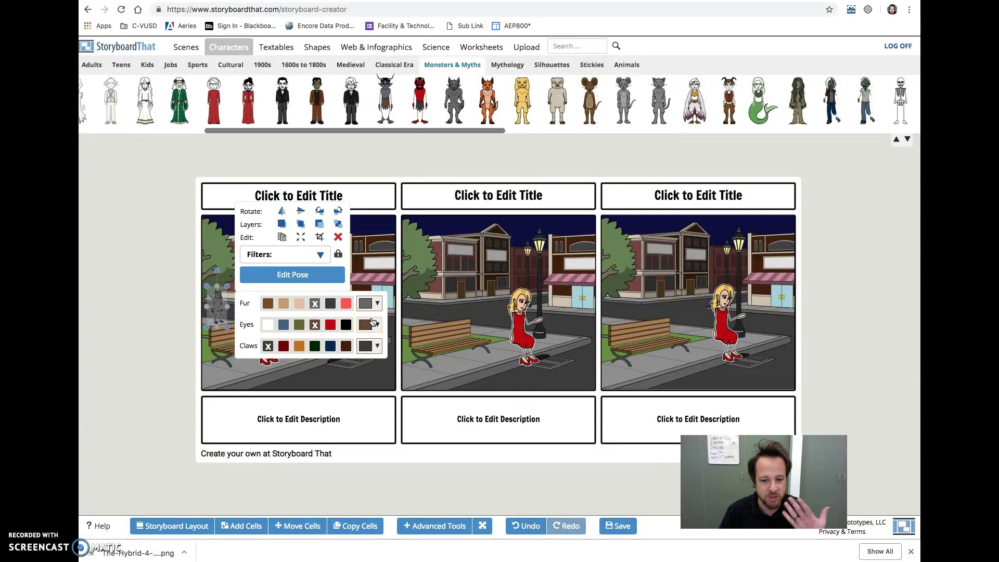
Step: Change the werewolf's eye colour to red
click(296, 278)
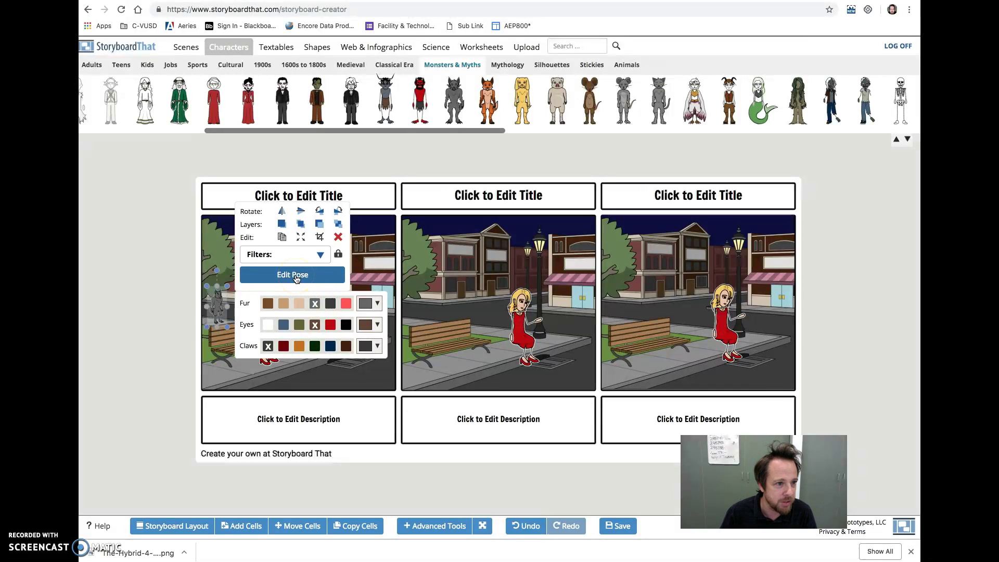
click(318, 263)
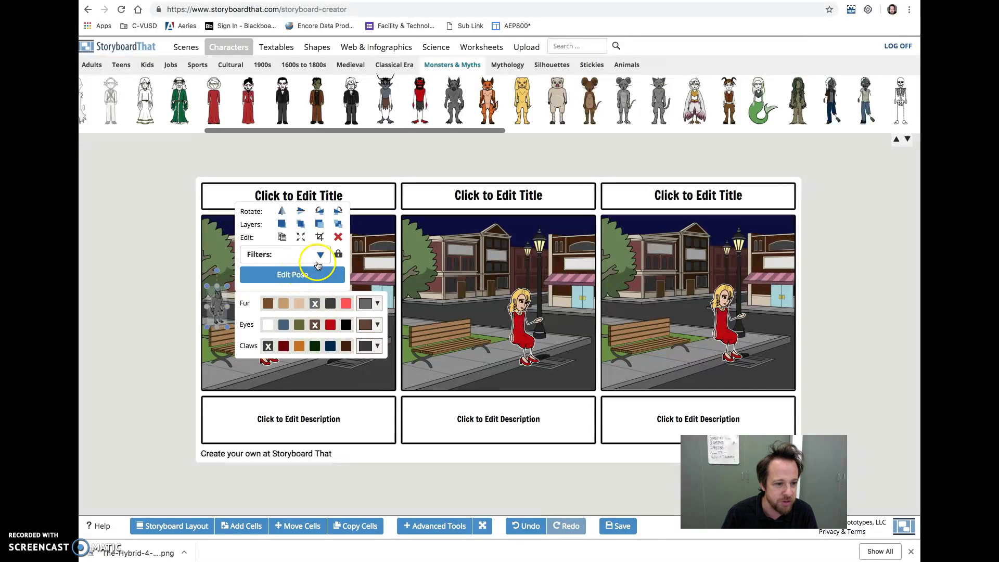
click(329, 331)
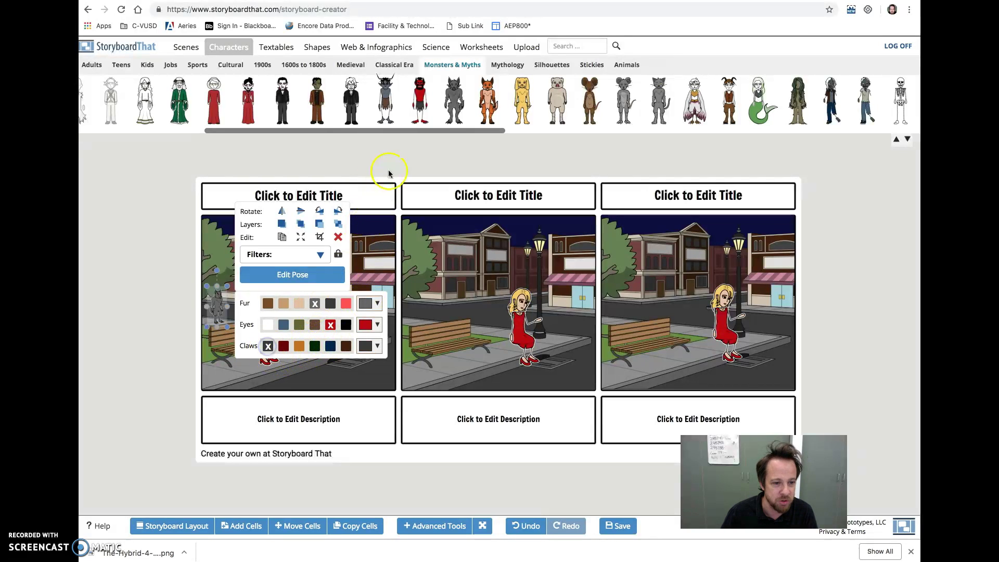
click(368, 155)
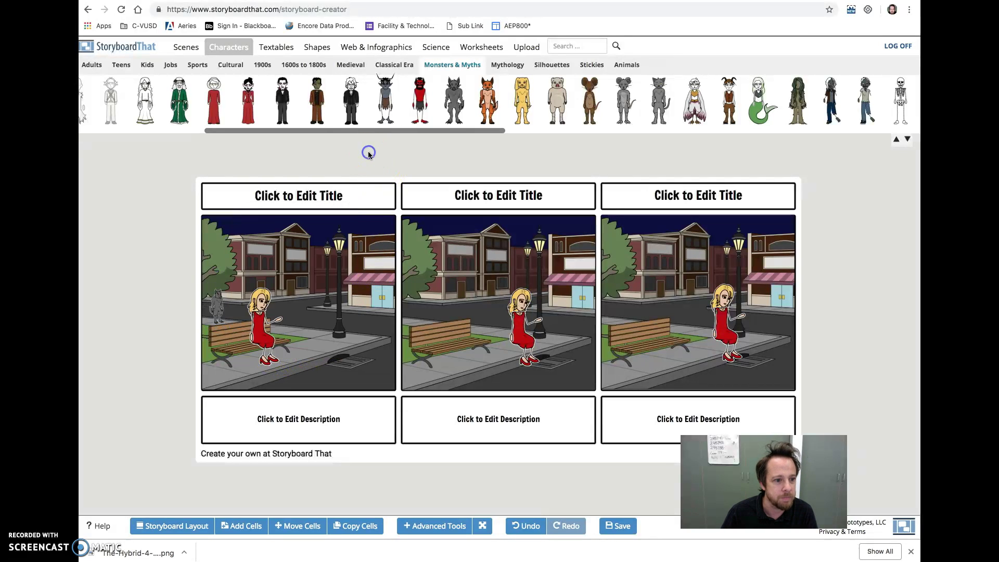
Step: Duplicate the small red-eyed werewolf and place a copy at the left side of the second cell
click(218, 309)
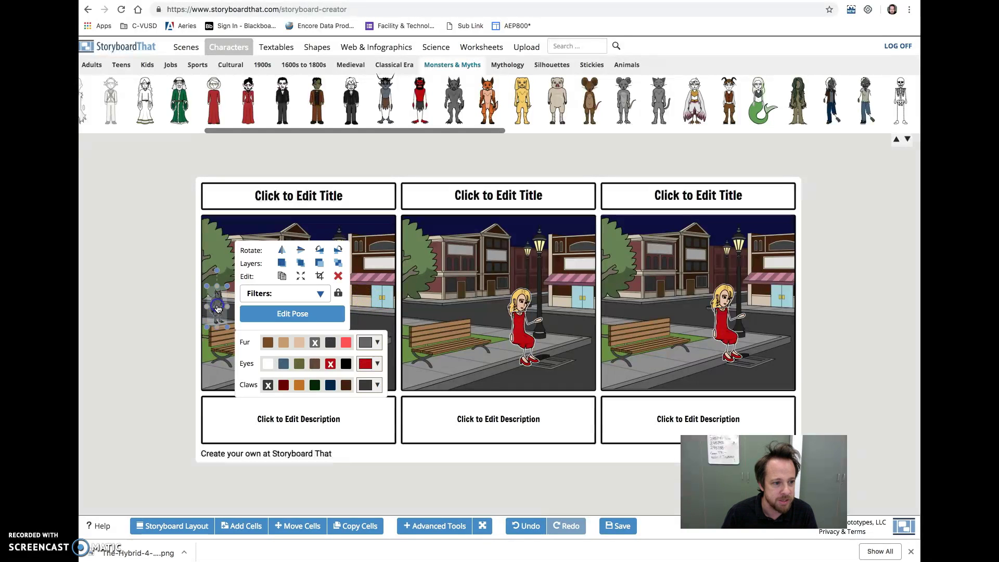
click(283, 276)
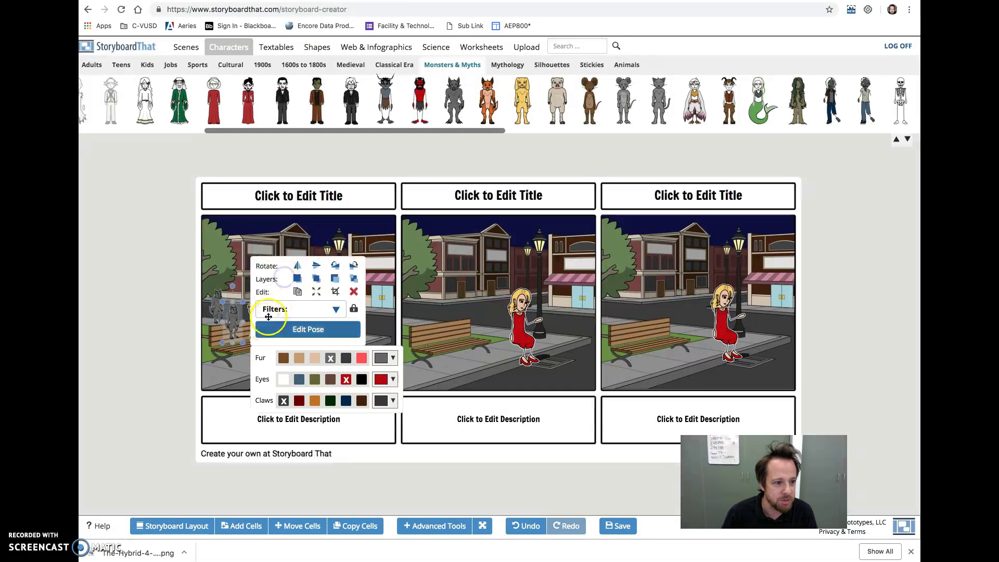
click(299, 292)
drag(236, 325, 418, 307)
click(418, 307)
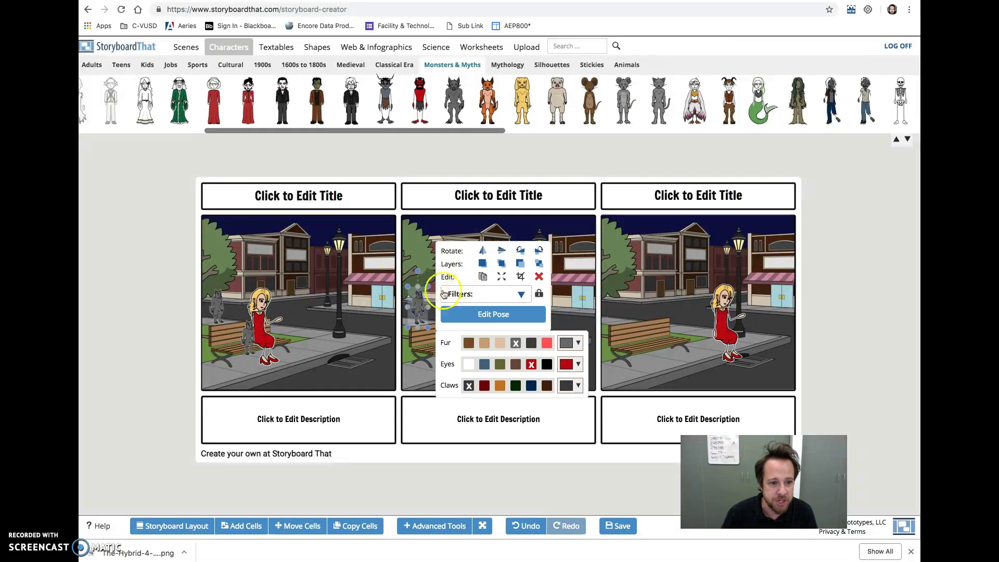
Step: Enlarge the second cell's werewolf, stand it behind the bench's right end, and give it the wide-open roaring expression
drag(429, 285, 483, 301)
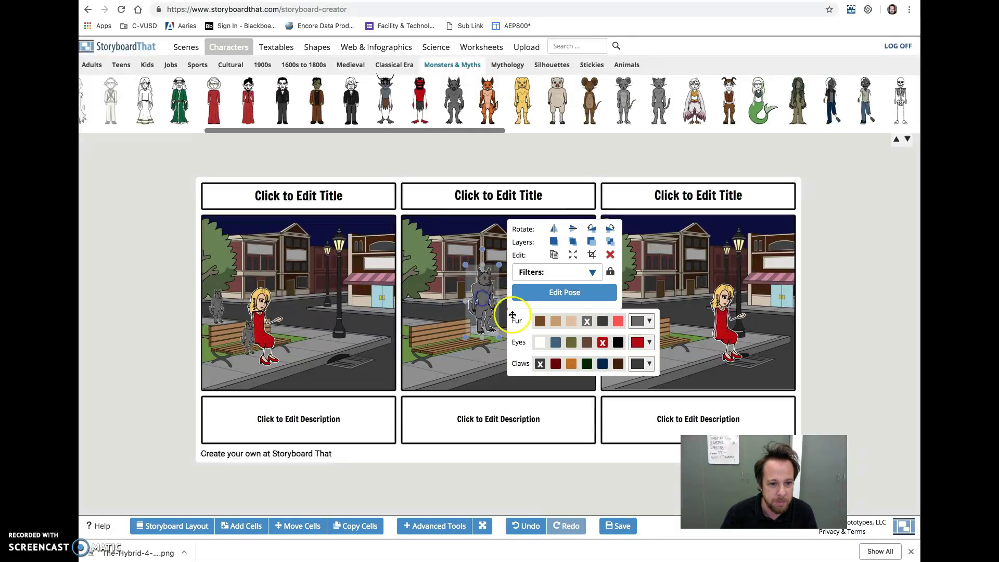
click(485, 280)
click(553, 254)
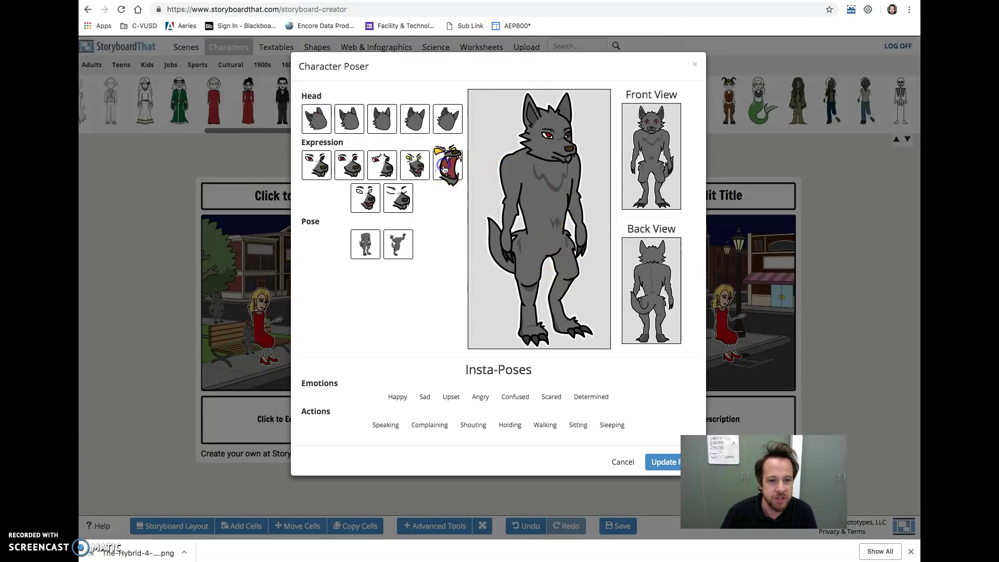
click(445, 169)
click(662, 461)
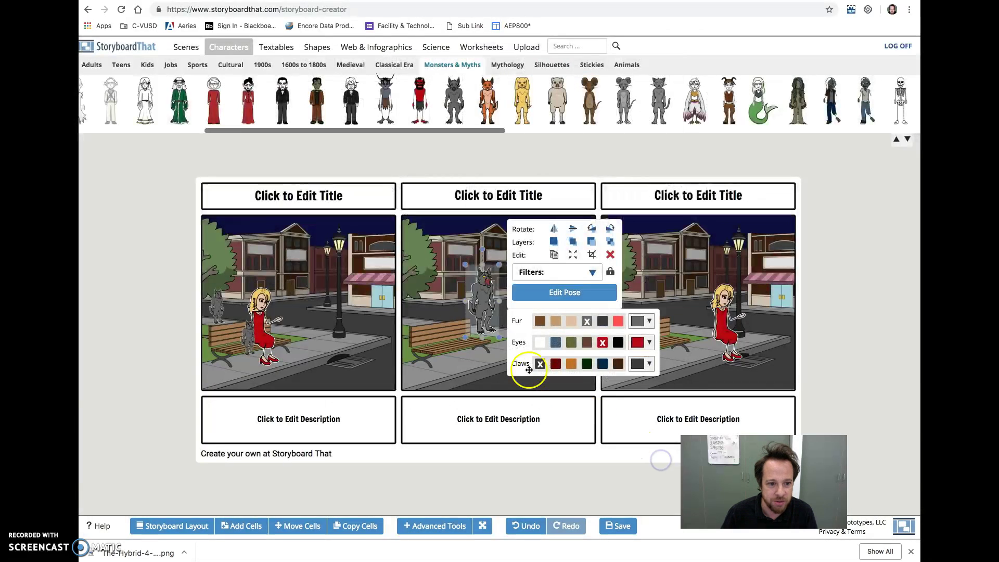
click(470, 356)
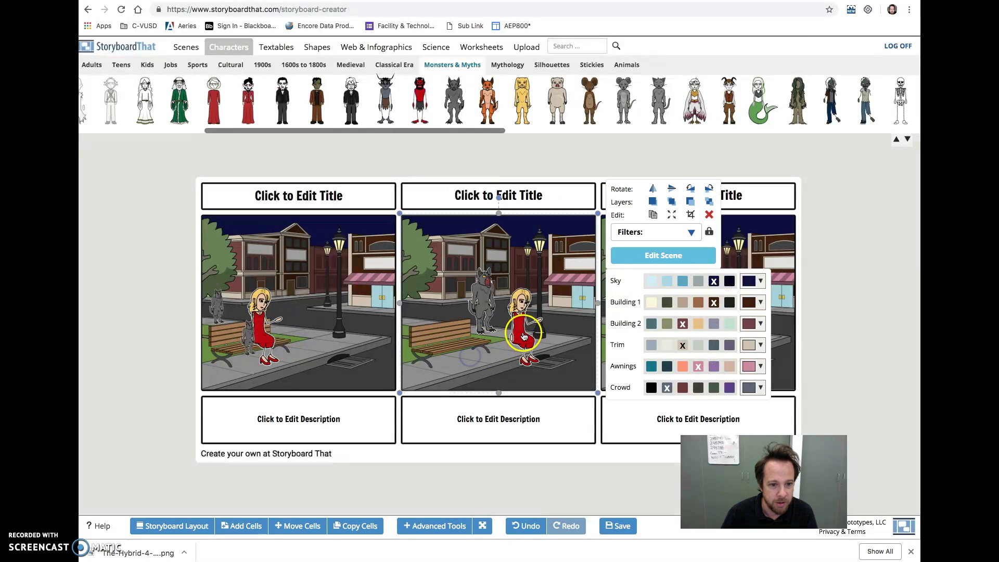
Step: Pose the second cell's woman standing in front view, head straight, with a frightened open-mouth expression and both hands raised to her face
click(524, 336)
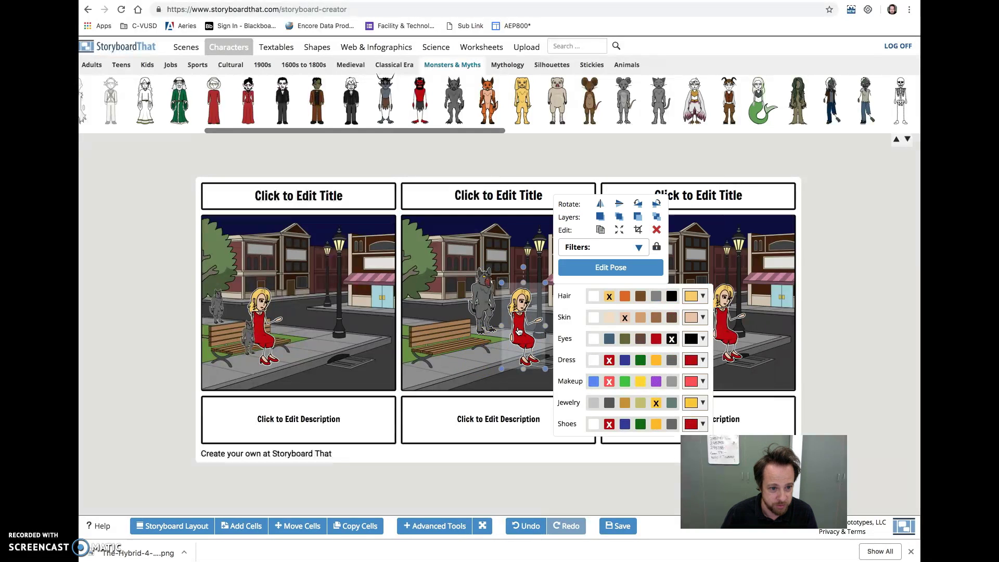
click(588, 265)
click(655, 179)
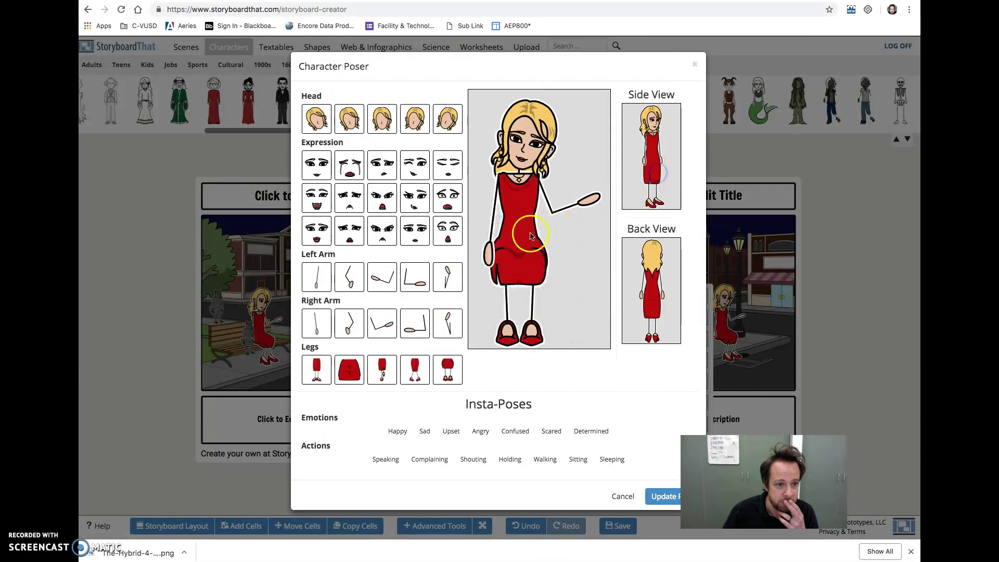
click(448, 211)
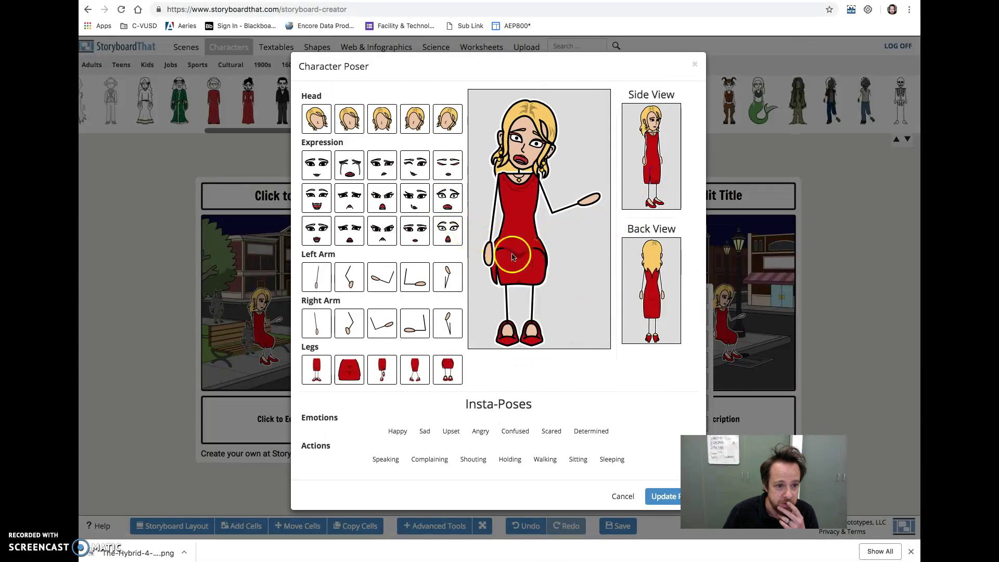
click(386, 126)
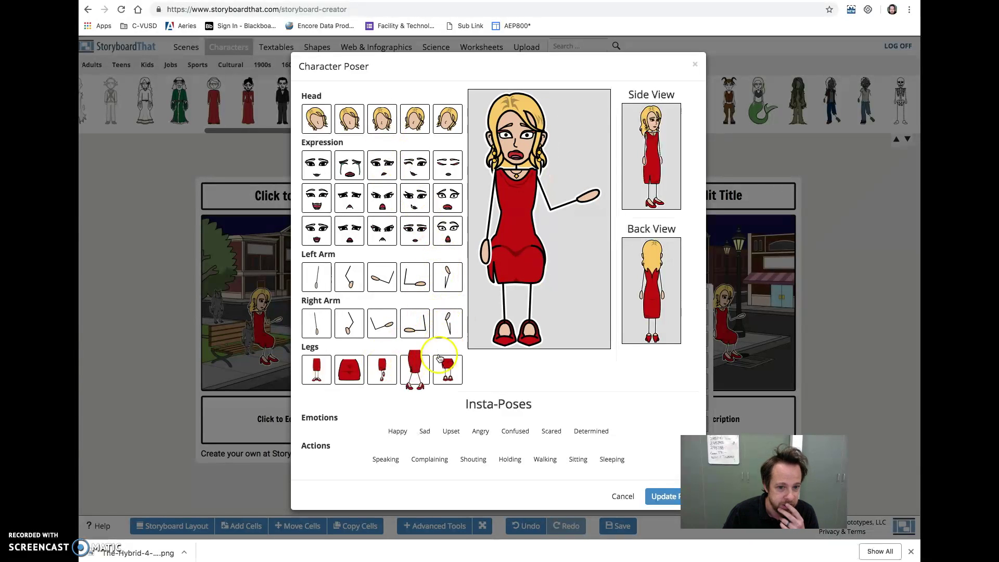
click(323, 374)
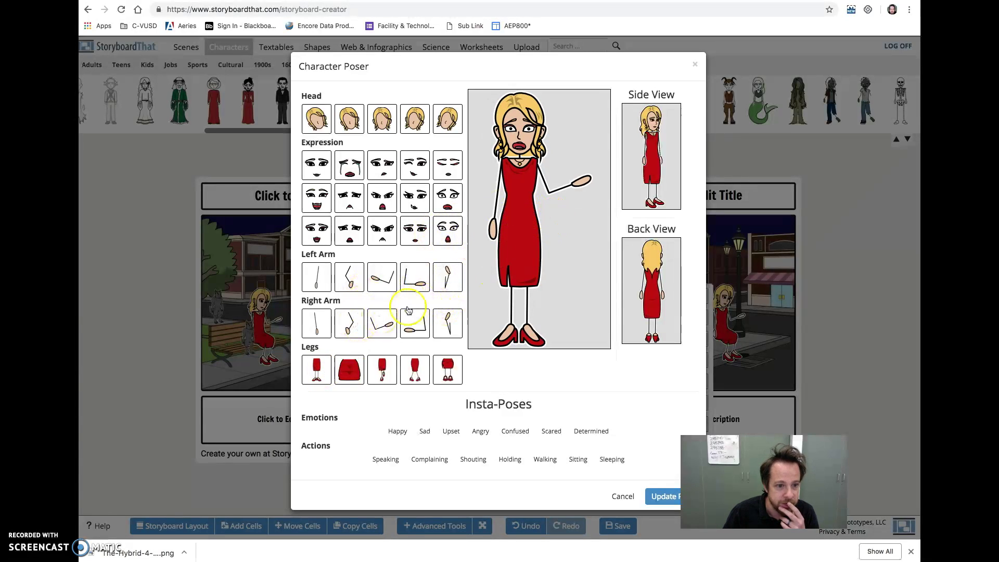
click(446, 278)
click(449, 330)
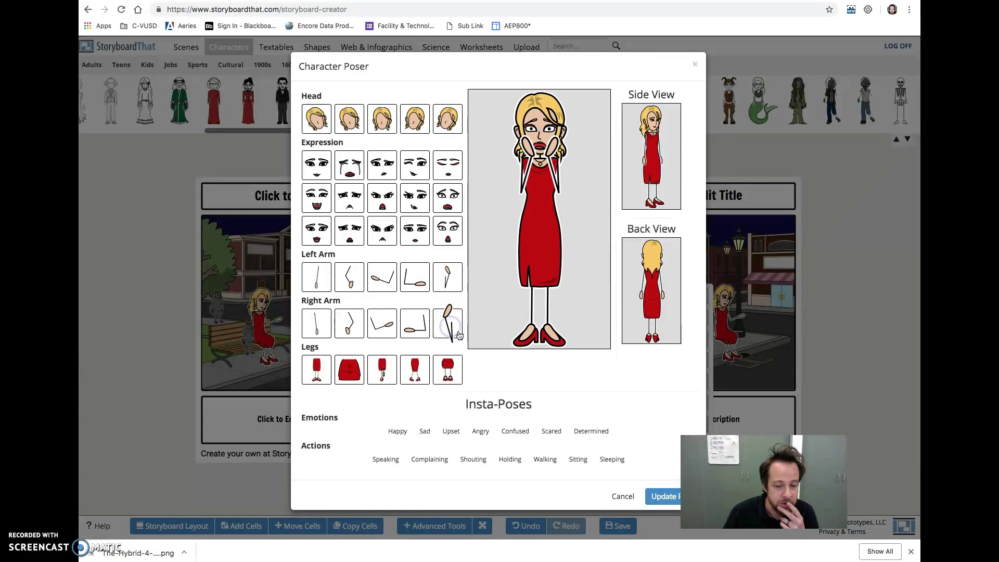
click(663, 495)
Step: Move the frightened woman in front of the bench in the second cell
drag(512, 320, 447, 320)
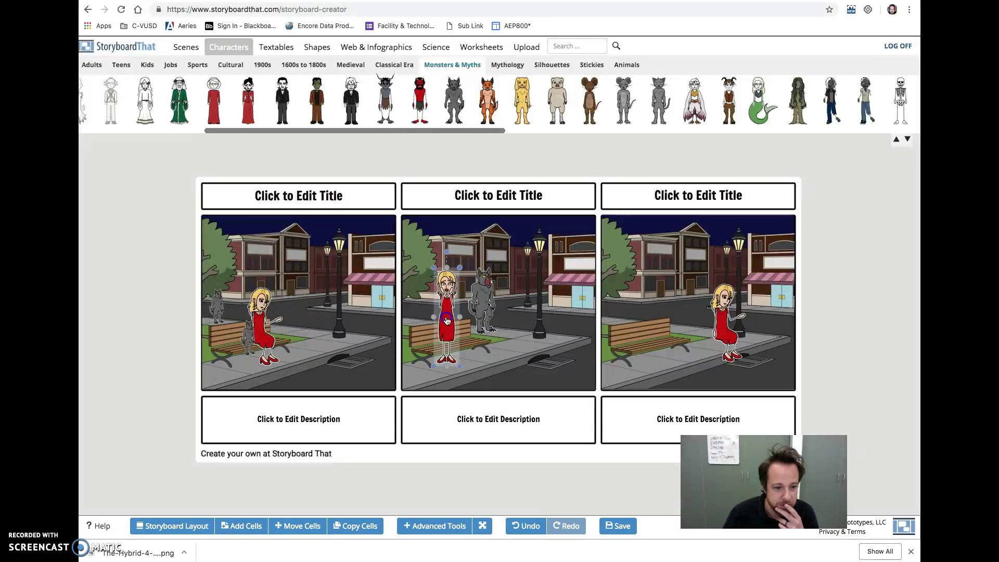
click(446, 320)
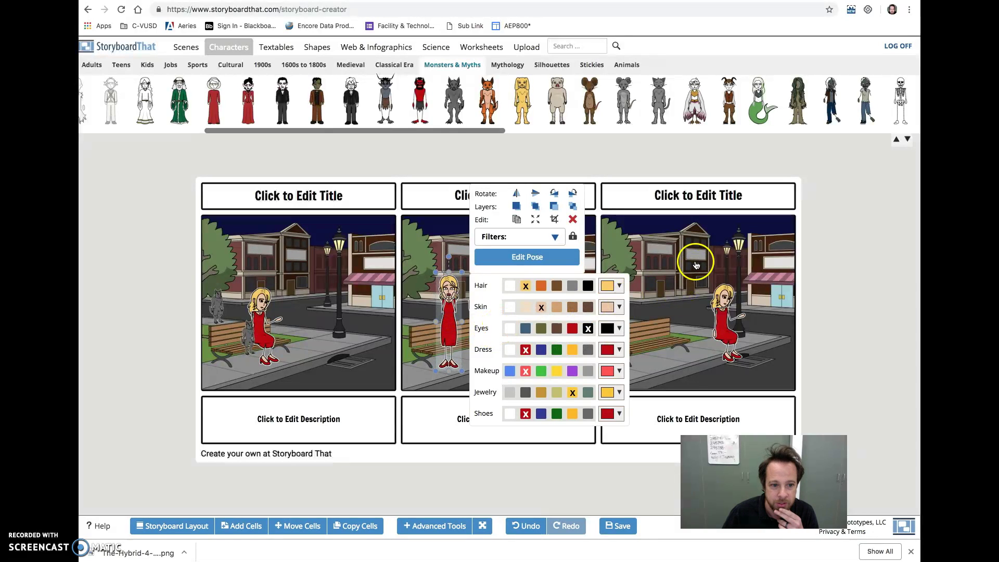
click(692, 272)
Step: Duplicate the second cell's roaring werewolf and place the copy behind the bench's right end in the third cell
click(490, 300)
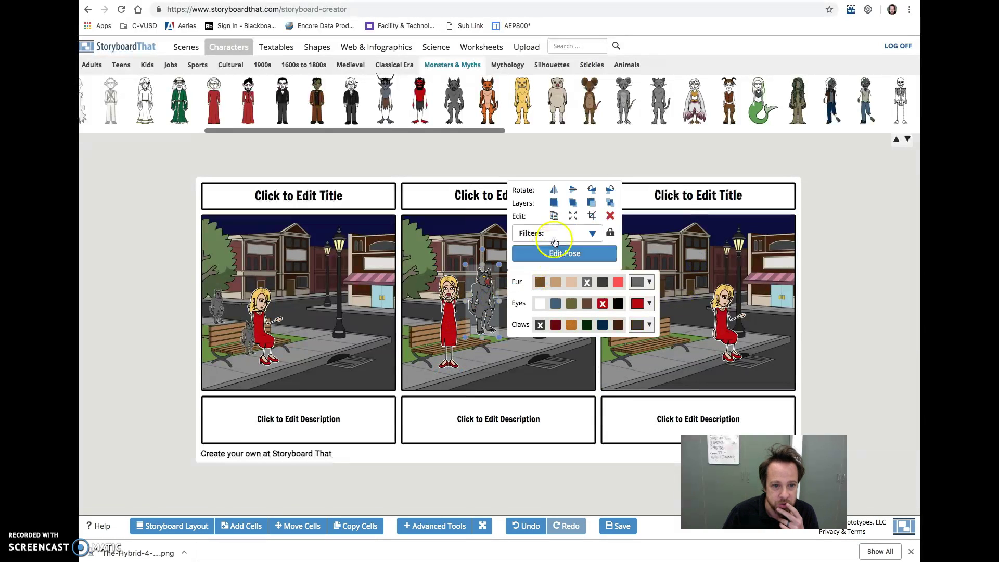
click(553, 242)
click(503, 311)
drag(503, 311, 683, 293)
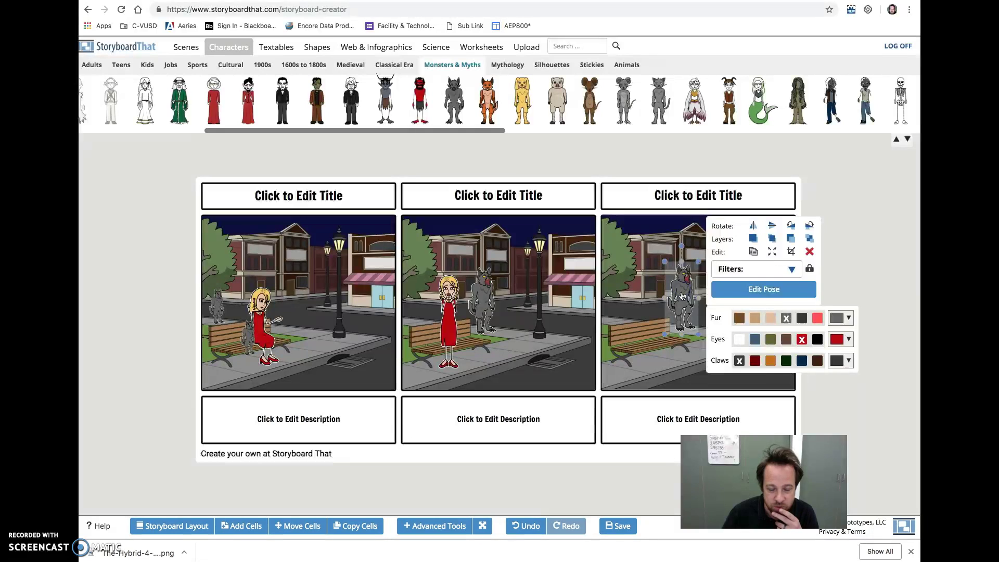
Step: Change the second cell's werewolf to the attacking pose with raised arms and one leg lifted, and update the pose
click(505, 305)
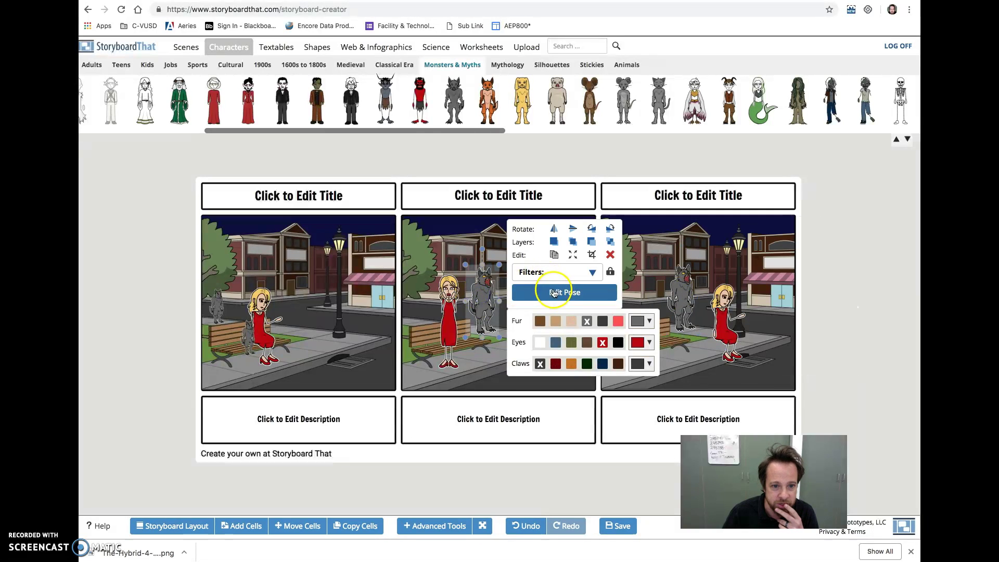
click(554, 294)
double_click(487, 288)
click(398, 244)
click(661, 462)
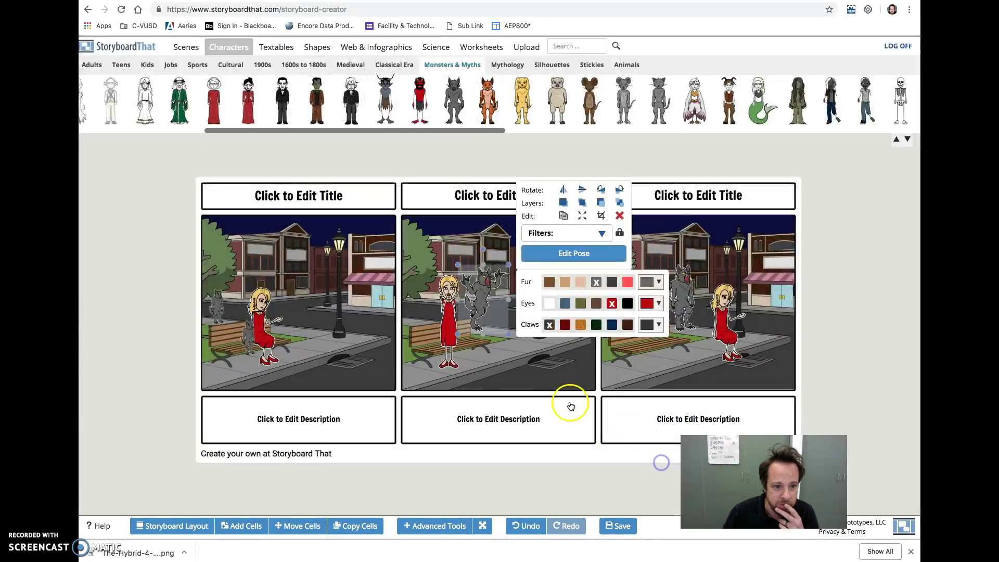
Step: Nudge the second cell's werewolf slightly, and pose the third cell's werewolf standing with a closed-mouth, sad expression
click(487, 290)
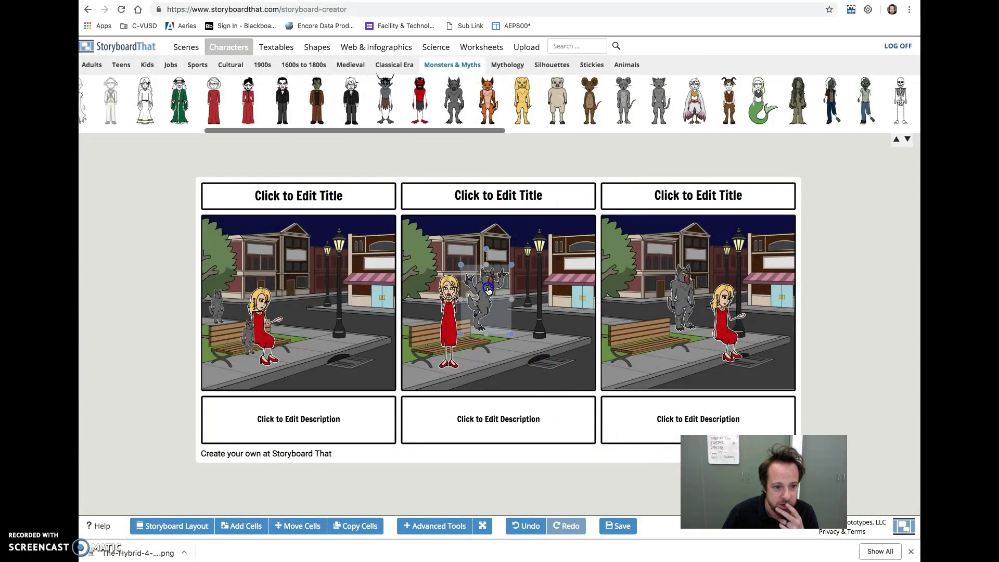
click(666, 304)
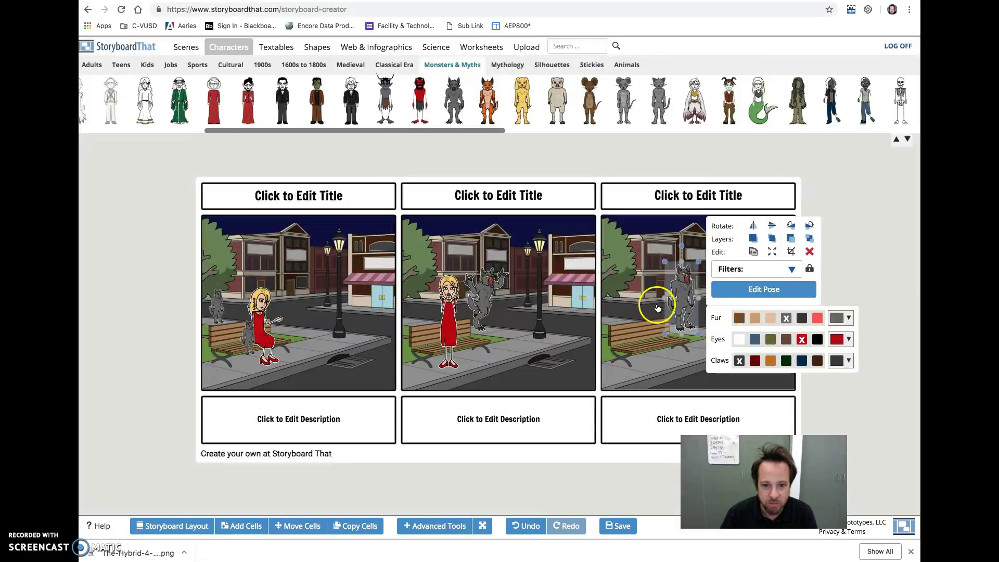
click(742, 257)
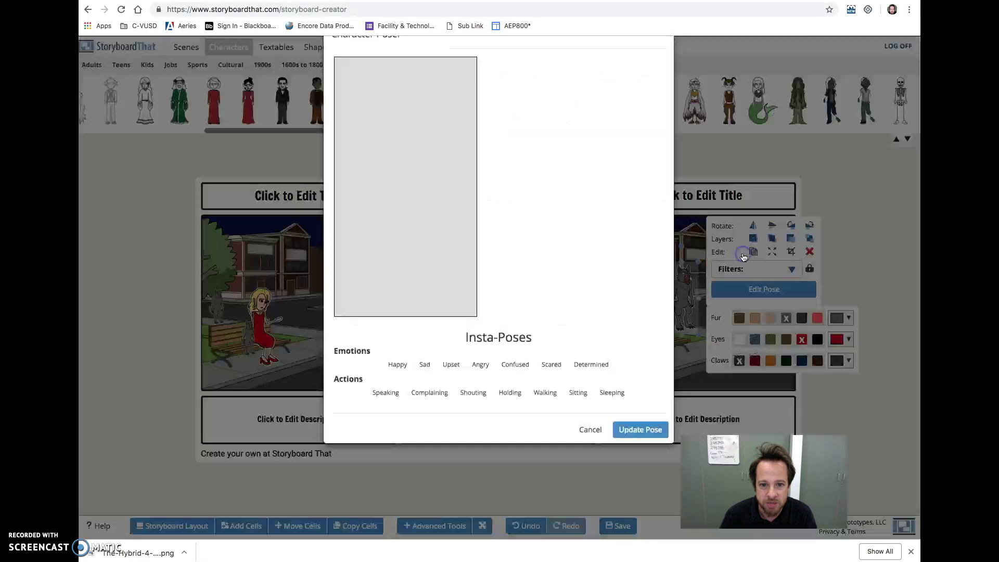
click(414, 167)
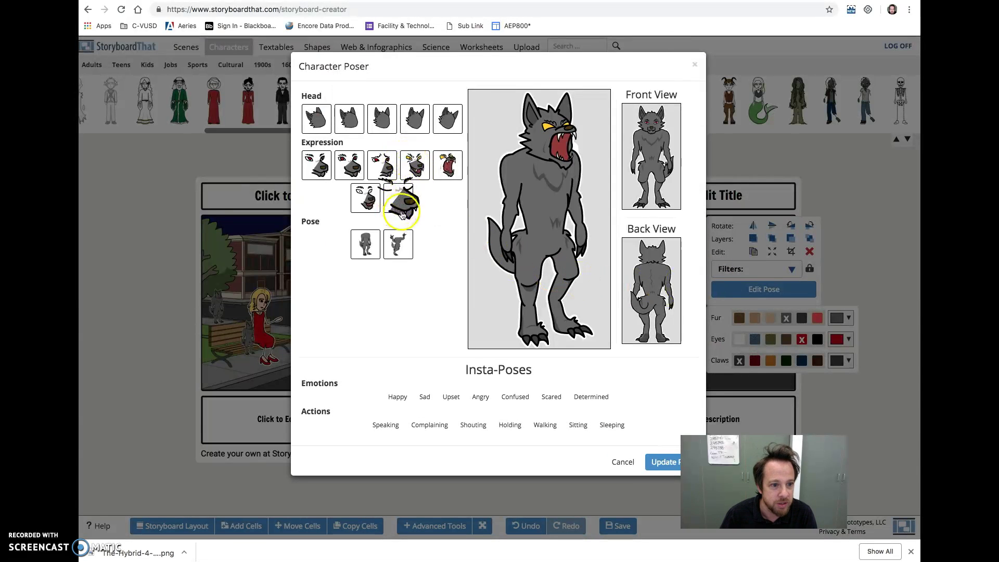
click(366, 243)
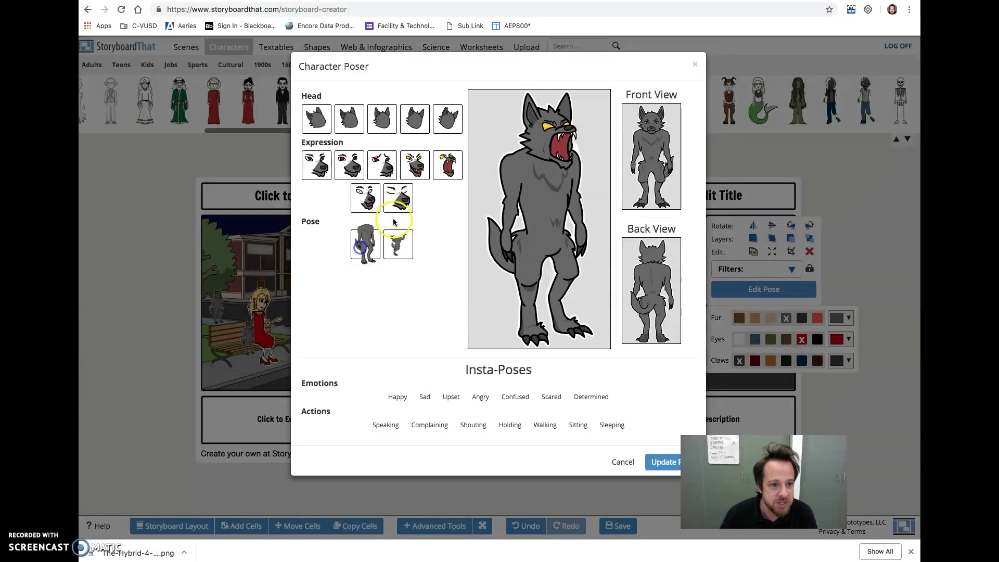
click(404, 200)
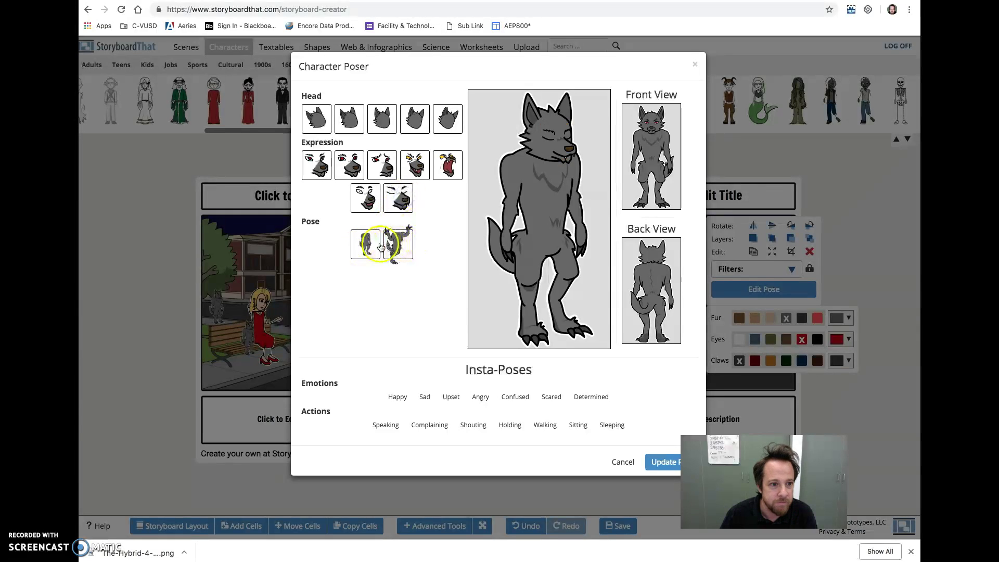
click(423, 125)
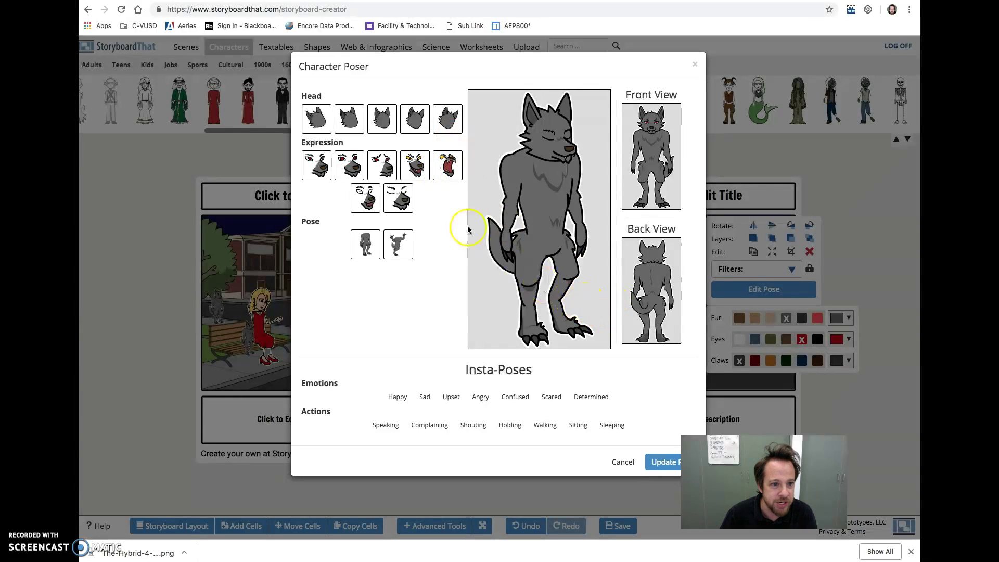
click(410, 168)
click(383, 167)
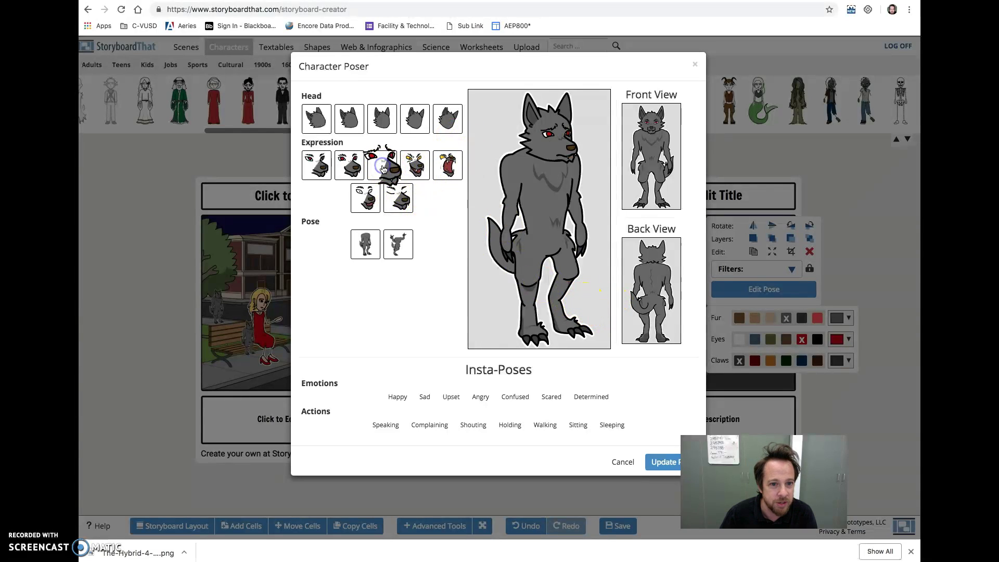
click(660, 467)
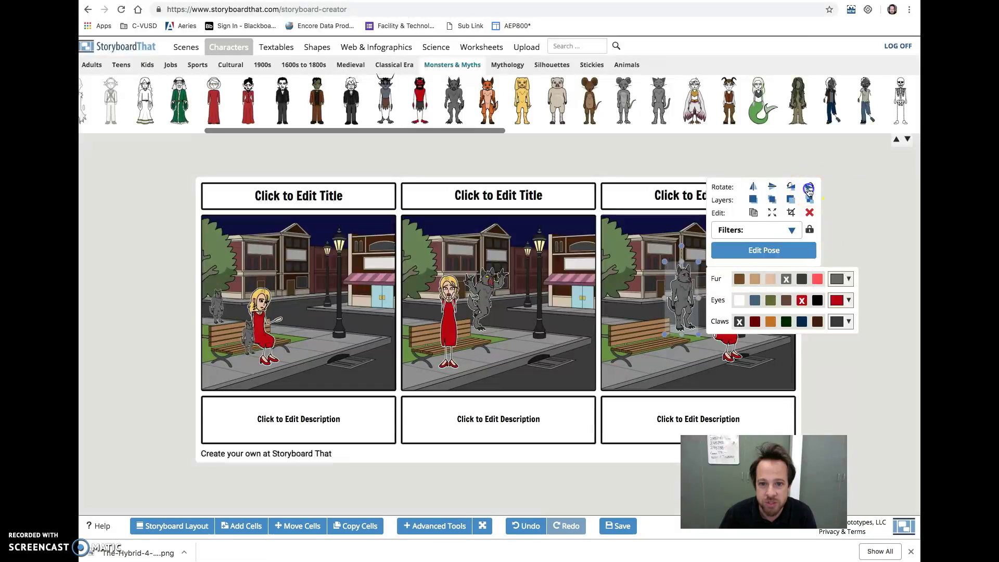
Step: Rotate the third cell's werewolf until it lies horizontally, and move it down over the woman at the edge of the street
click(791, 188)
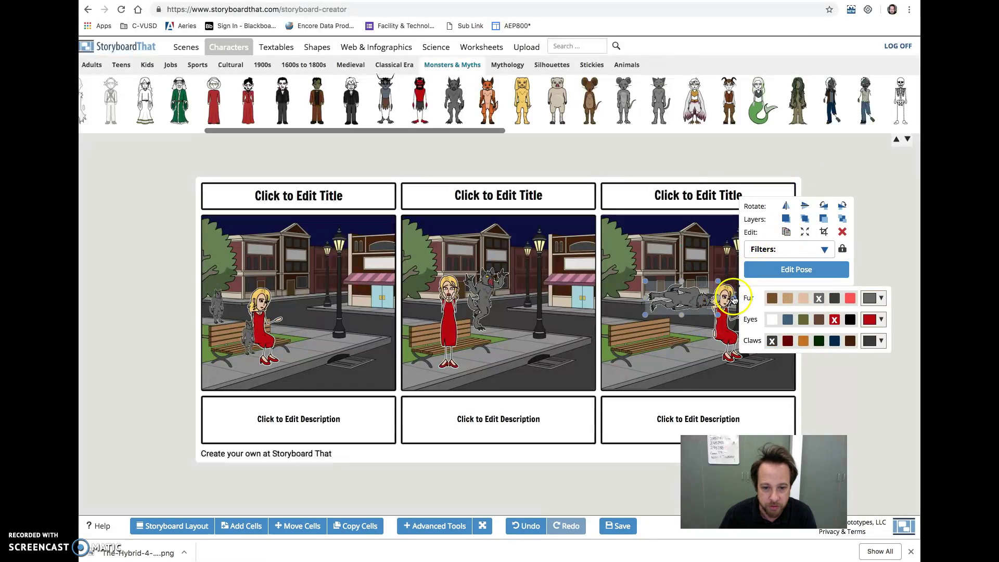
click(826, 208)
drag(696, 250, 752, 298)
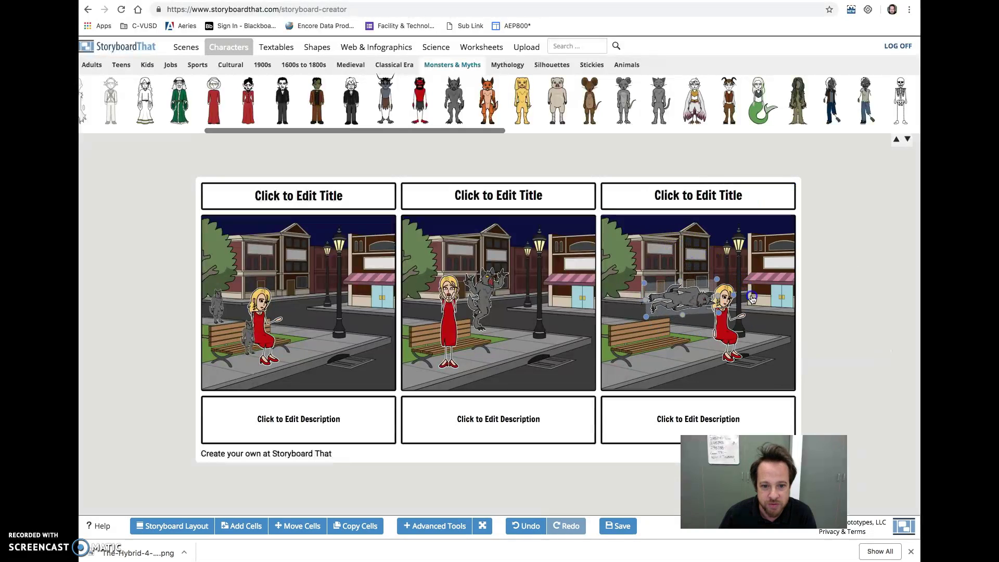
drag(683, 301, 725, 330)
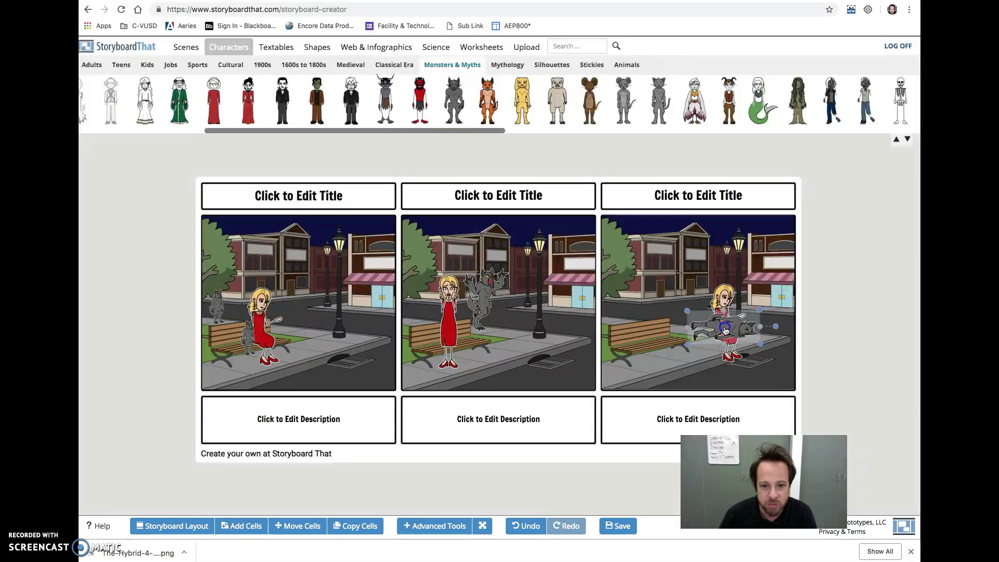
Step: Bring the third cell's woman in front of the lying werewolf and move her down toward the curb
click(729, 353)
click(724, 295)
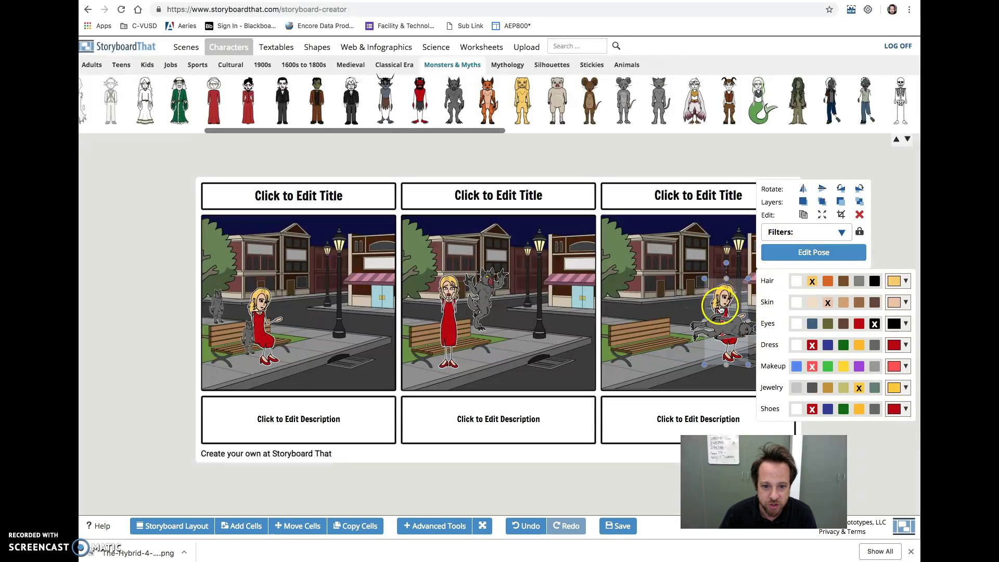
click(822, 203)
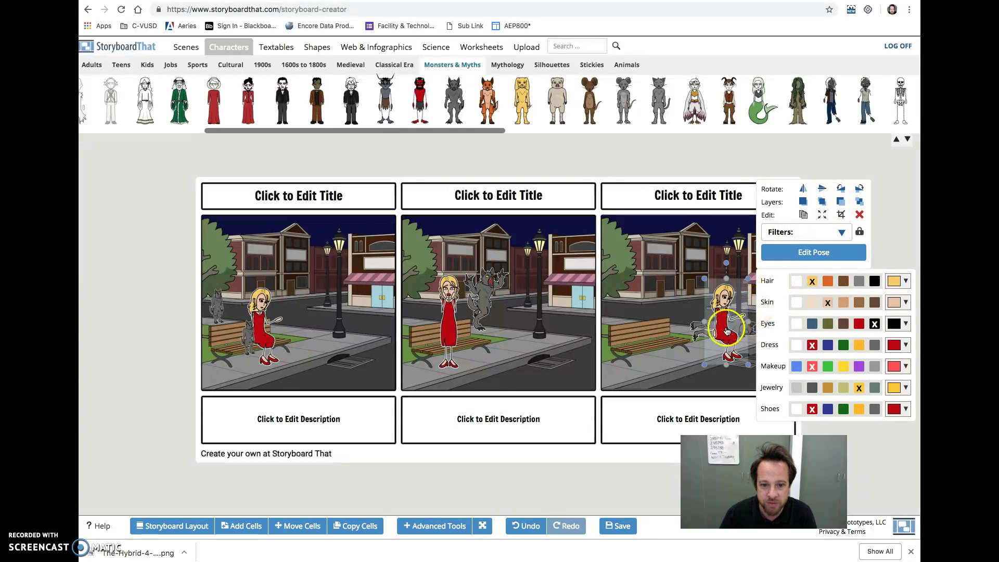
drag(730, 330, 716, 357)
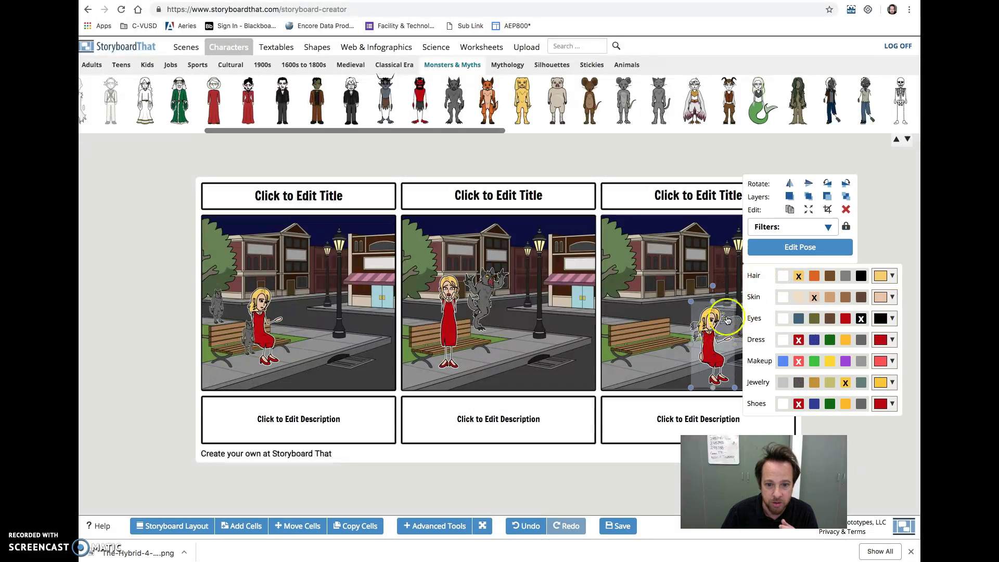
Step: Pose the third cell's woman in front view with walking legs, one foot raised behind her
click(801, 247)
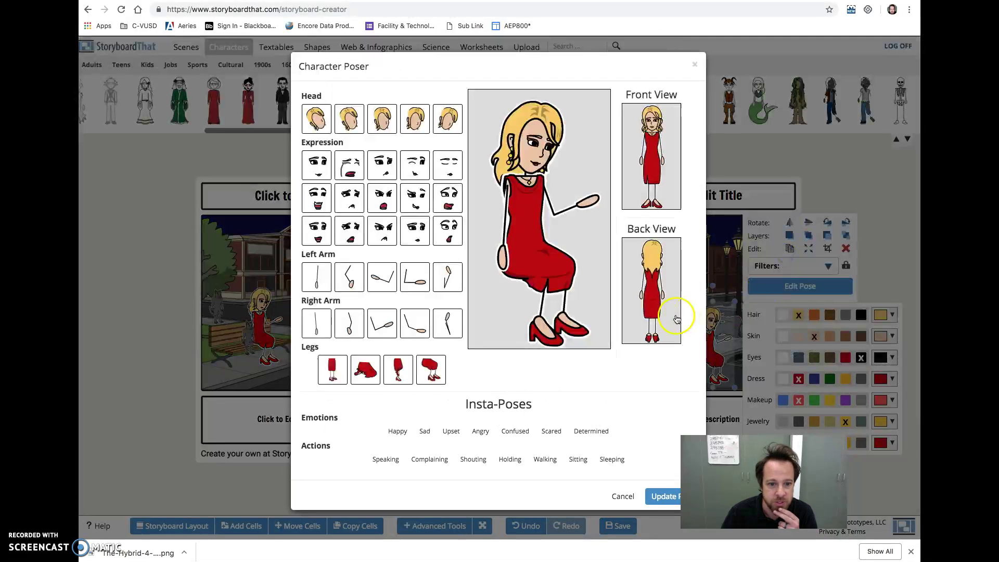
click(398, 371)
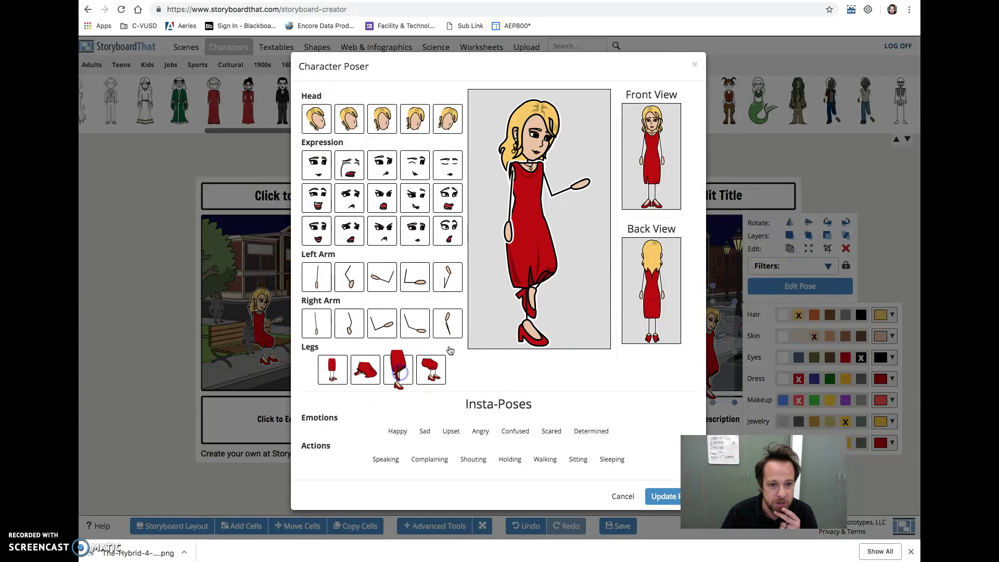
click(649, 187)
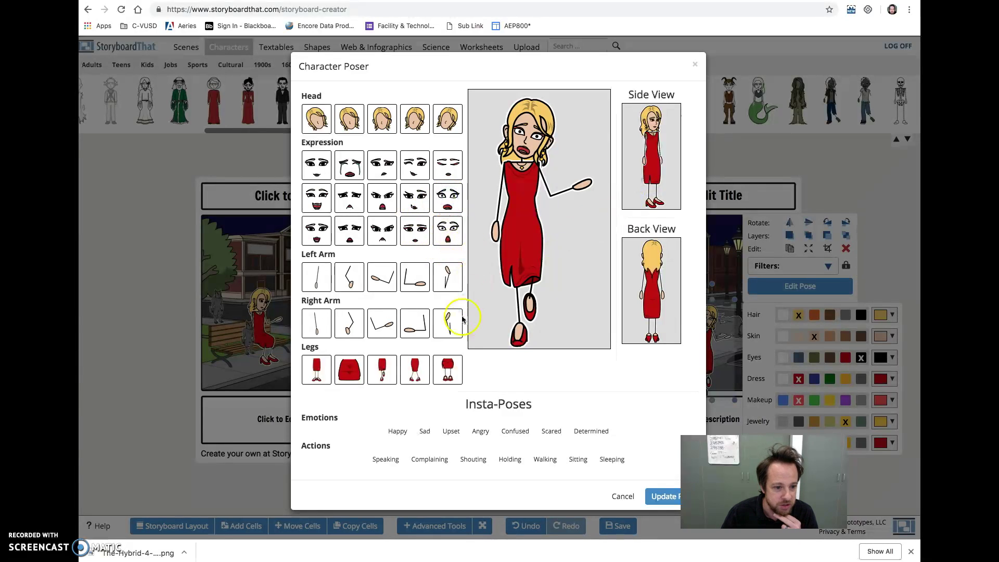
Step: Try the woman's arms with hands on hips, one arm hanging straight, and both hands raised to her face
click(347, 284)
click(349, 332)
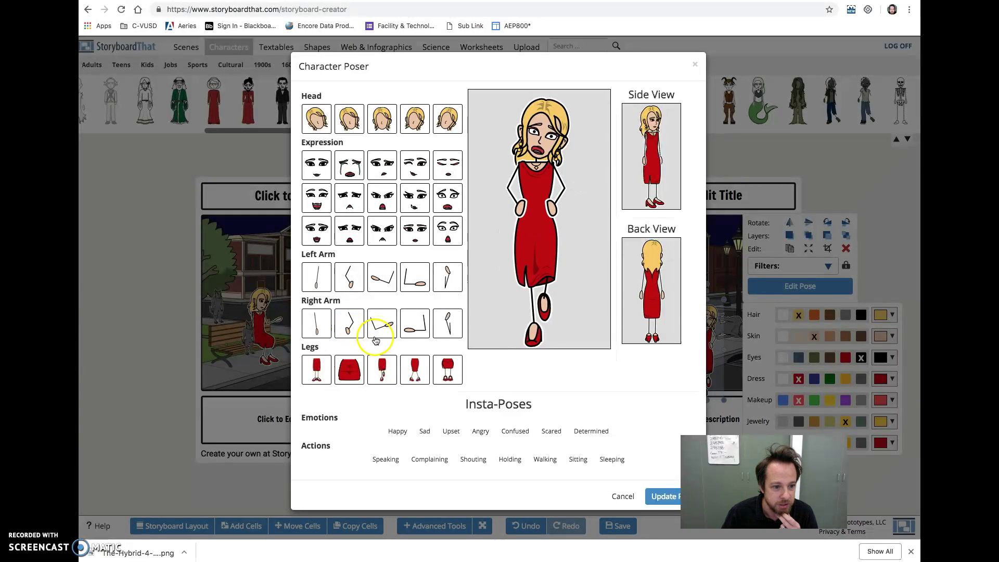
click(319, 319)
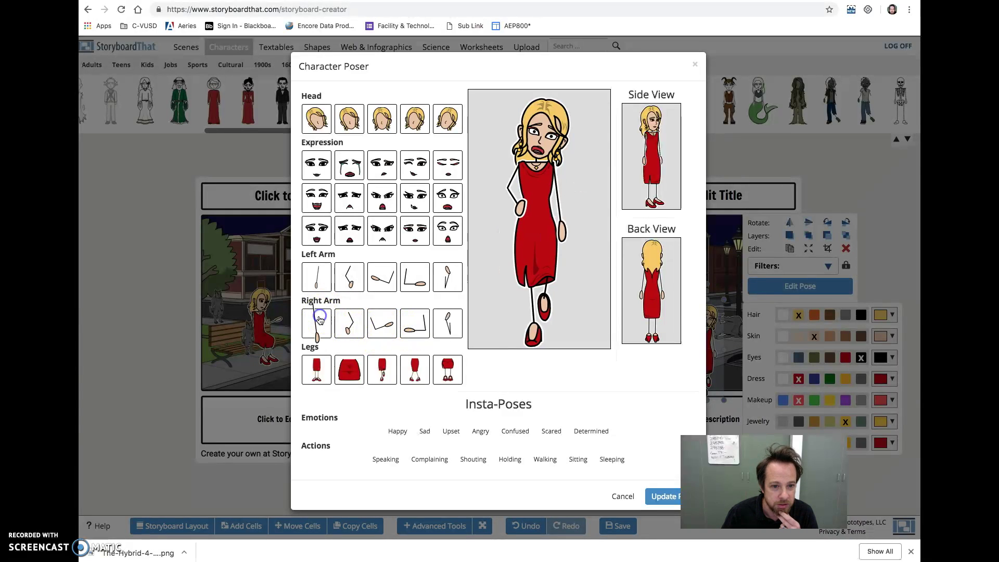
click(447, 320)
click(448, 283)
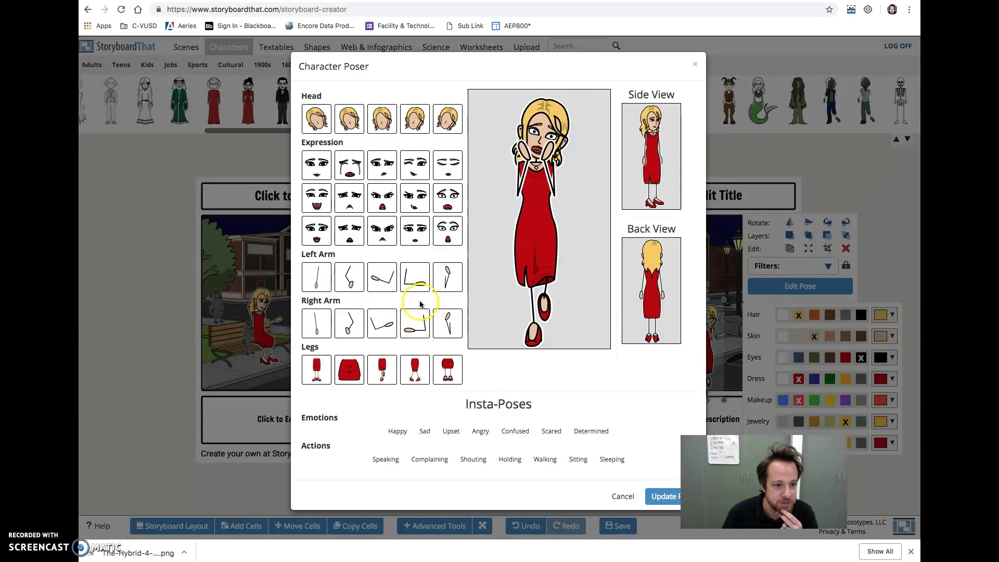
Step: Put both of the woman's hands on her hips, set her head straight, and update the pose
click(348, 281)
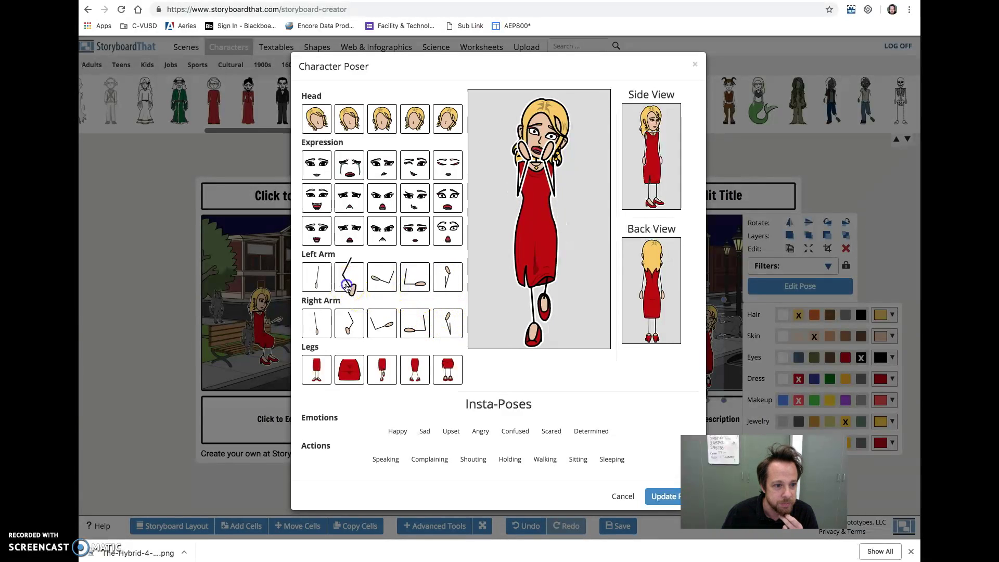
click(349, 322)
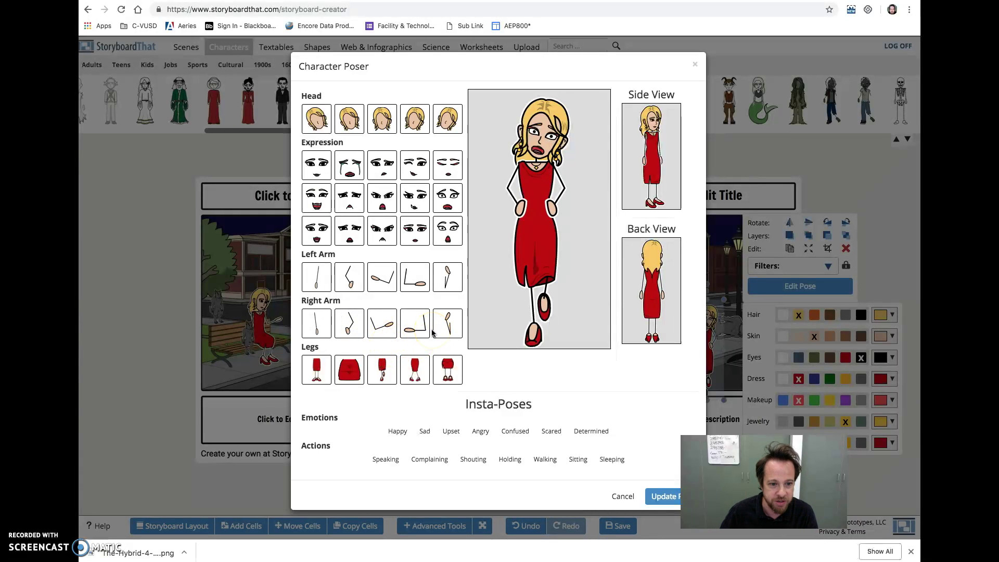
click(662, 500)
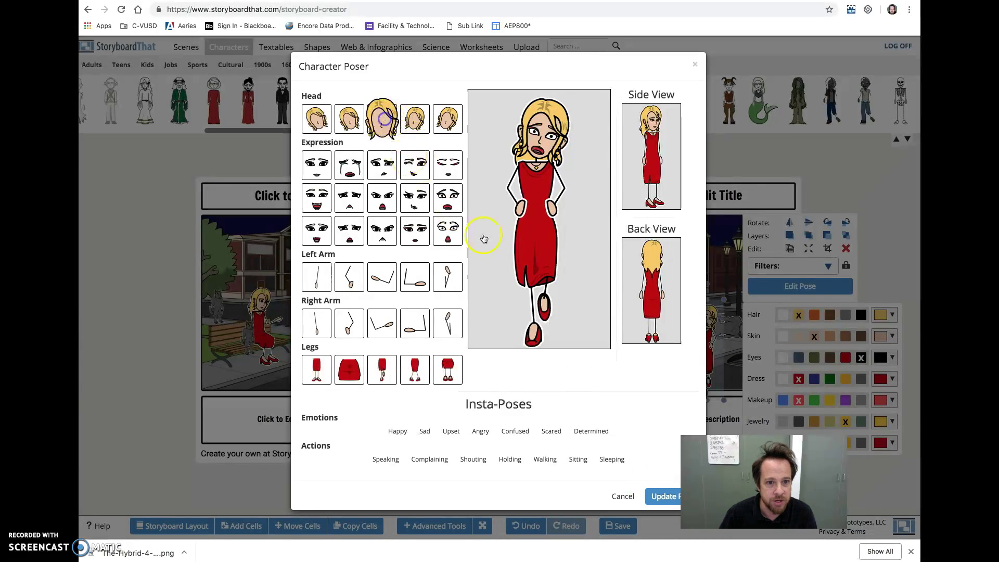
click(657, 497)
Step: Enlarge the third cell's woman to close-up size and position her in the left half of the cell, extending below its lower edge
drag(739, 288, 859, 127)
click(877, 168)
drag(739, 179, 695, 177)
click(682, 231)
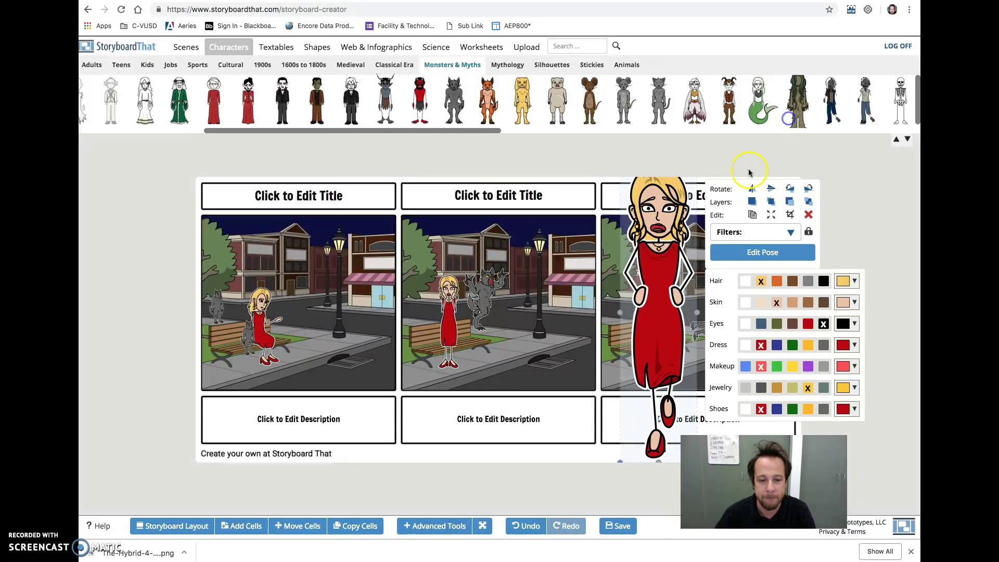
drag(641, 306, 571, 330)
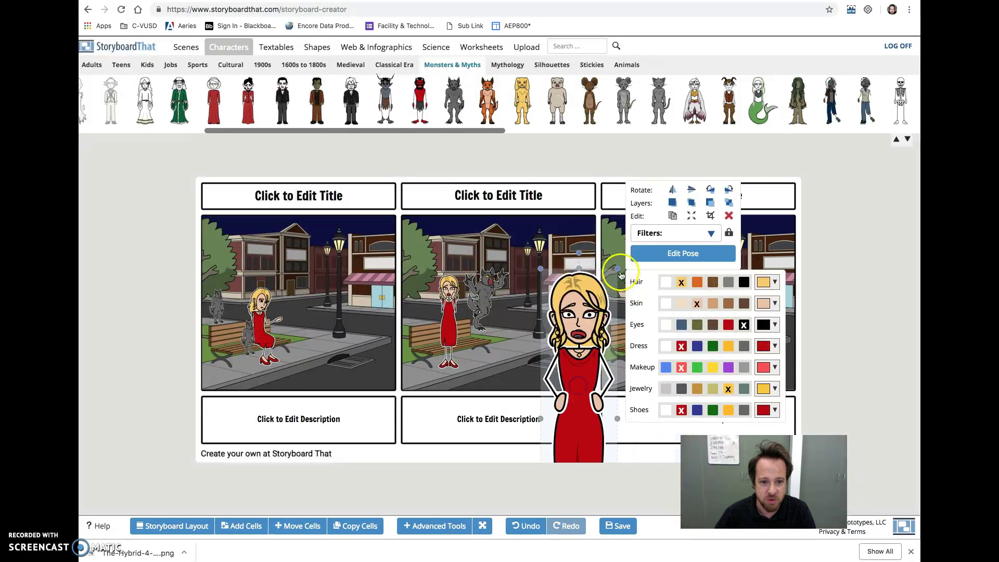
drag(595, 320, 670, 353)
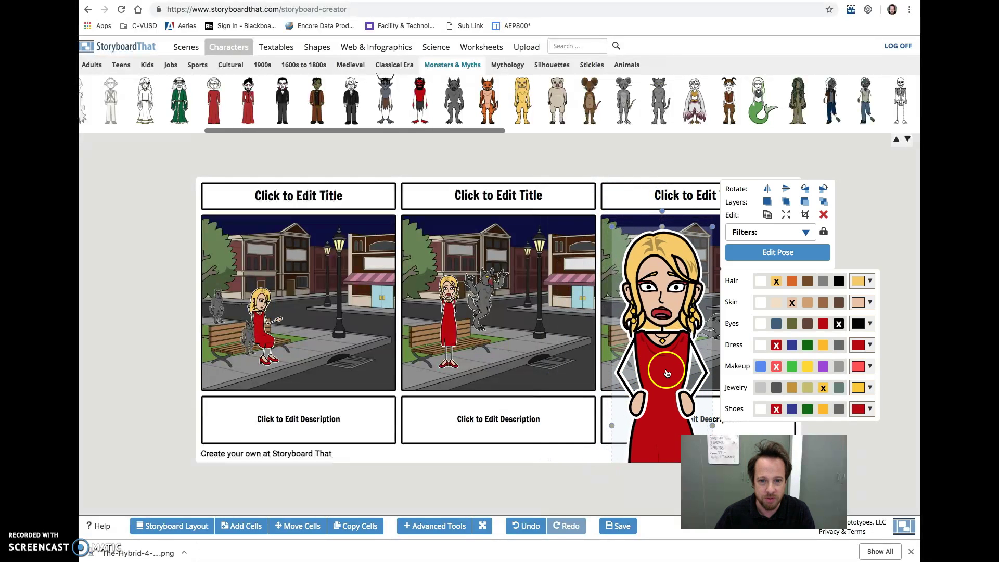
drag(663, 359, 660, 375)
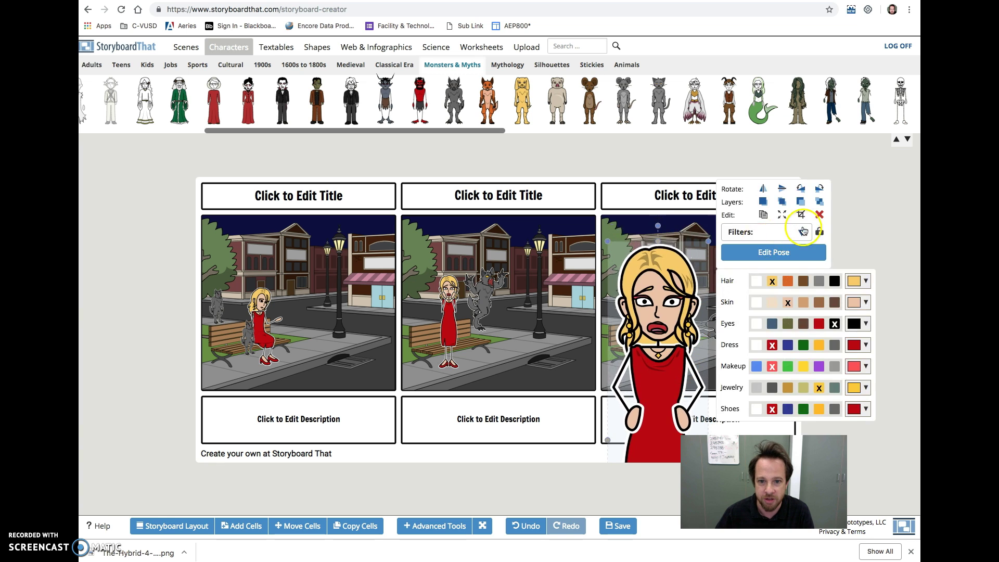
Step: Crop the enlarged woman to her head and shoulders and align her with the third cell's lower left corner
click(802, 215)
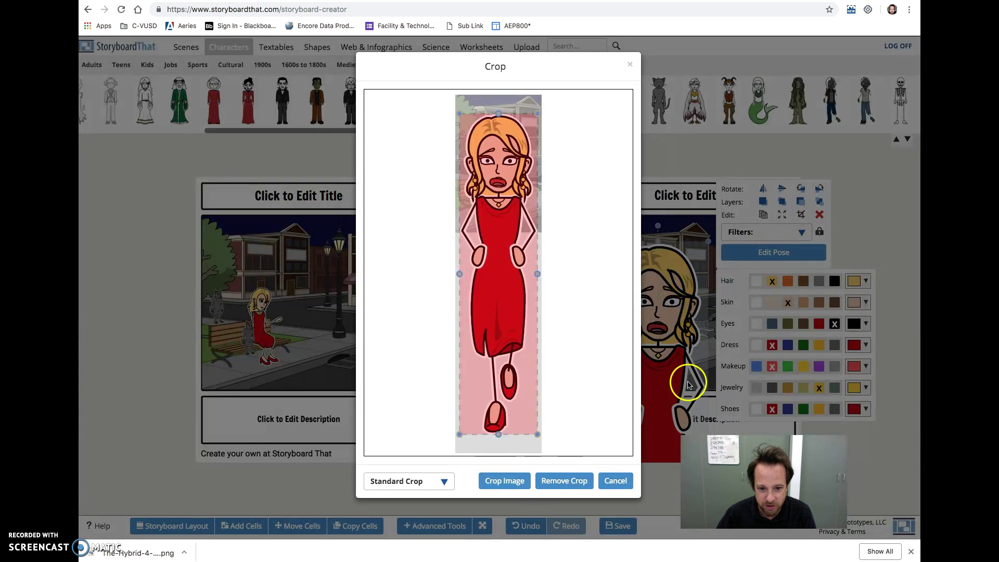
drag(498, 434, 524, 233)
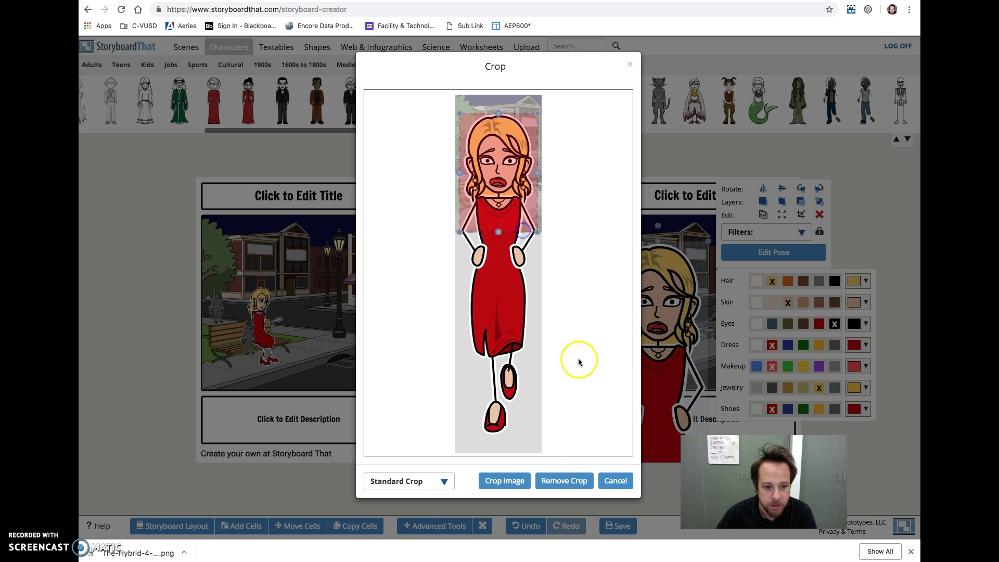
click(507, 479)
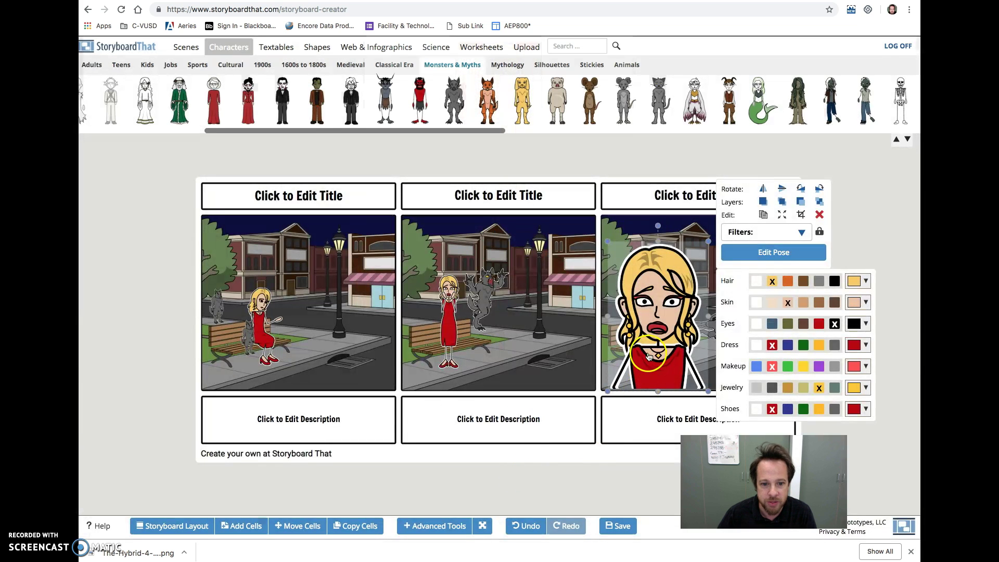
drag(649, 357, 649, 353)
click(866, 248)
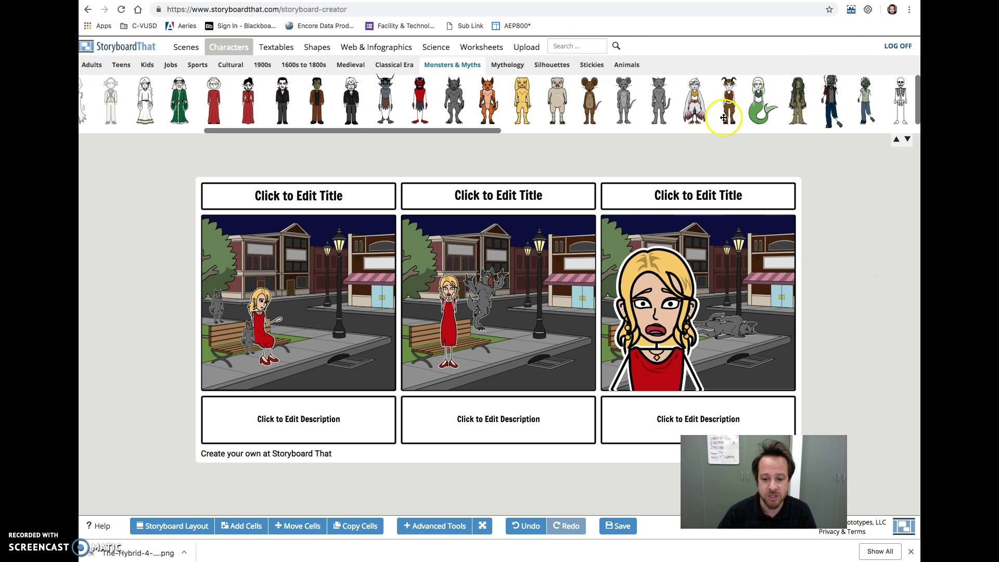
Step: Save the storyboard with the title Monster, without linking it to an assignment
click(618, 526)
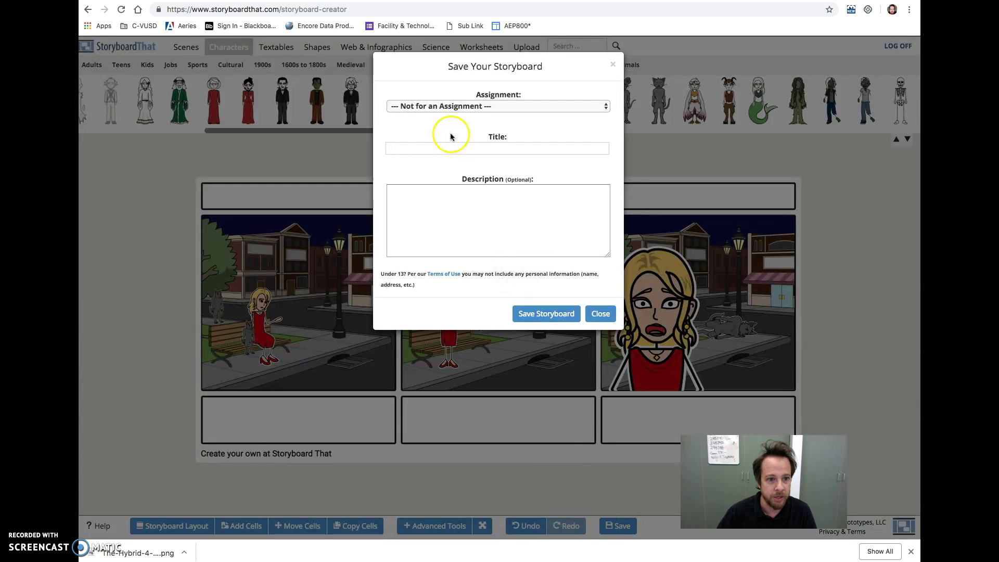
click(454, 146)
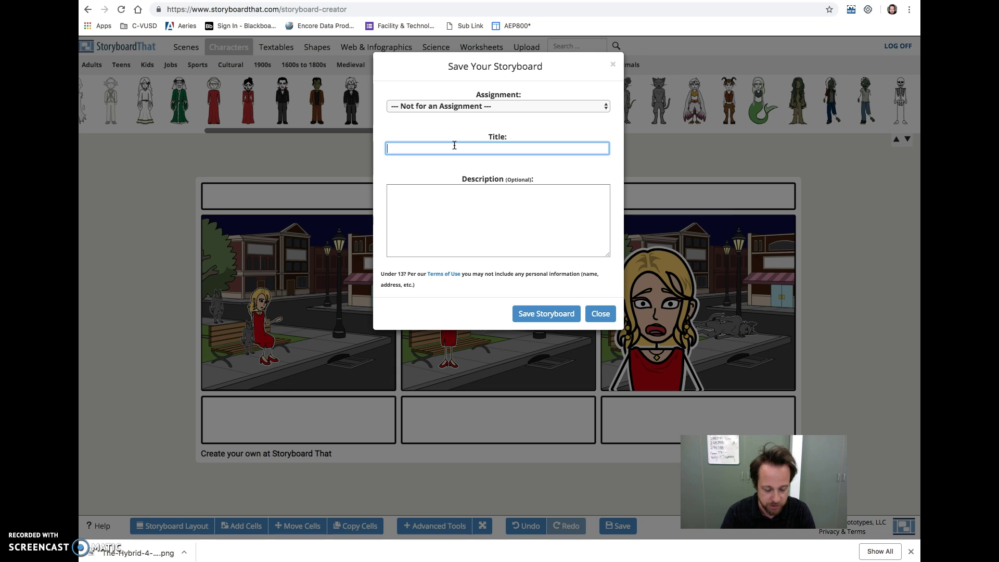
click(551, 313)
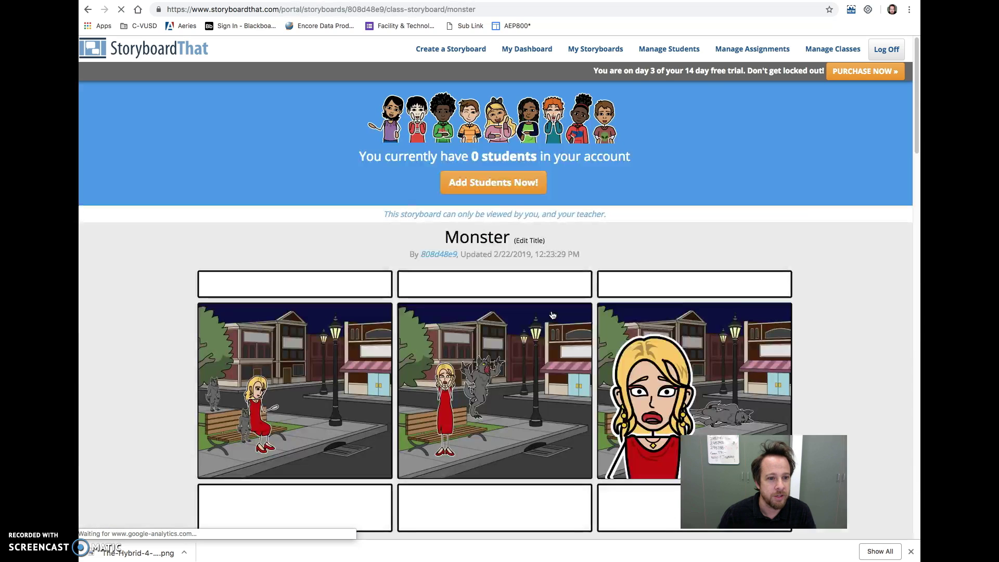
Step: View The Raven among the saved storyboards, and switch to the Google Slides presentation with the ISTE Standards slide
click(587, 50)
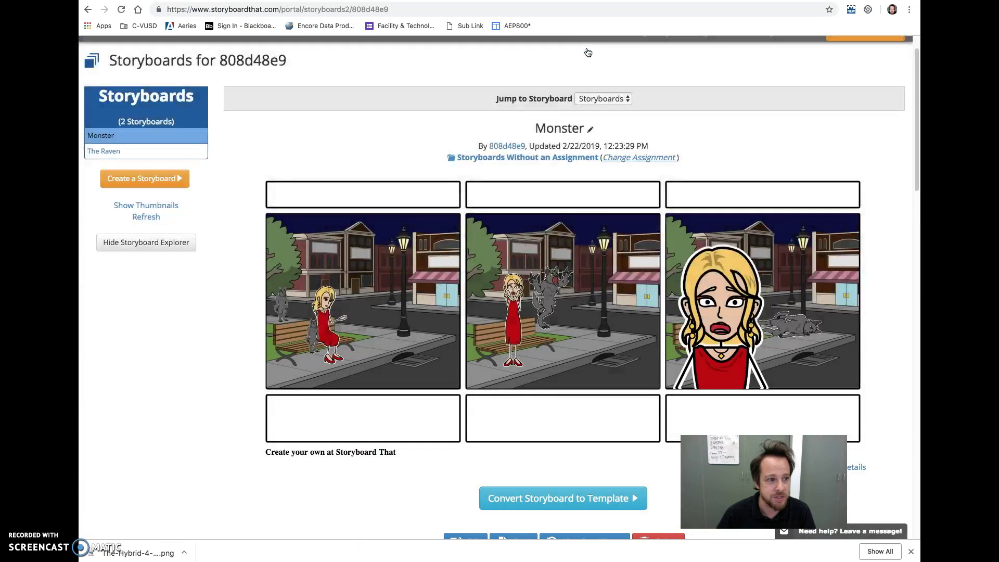
click(578, 65)
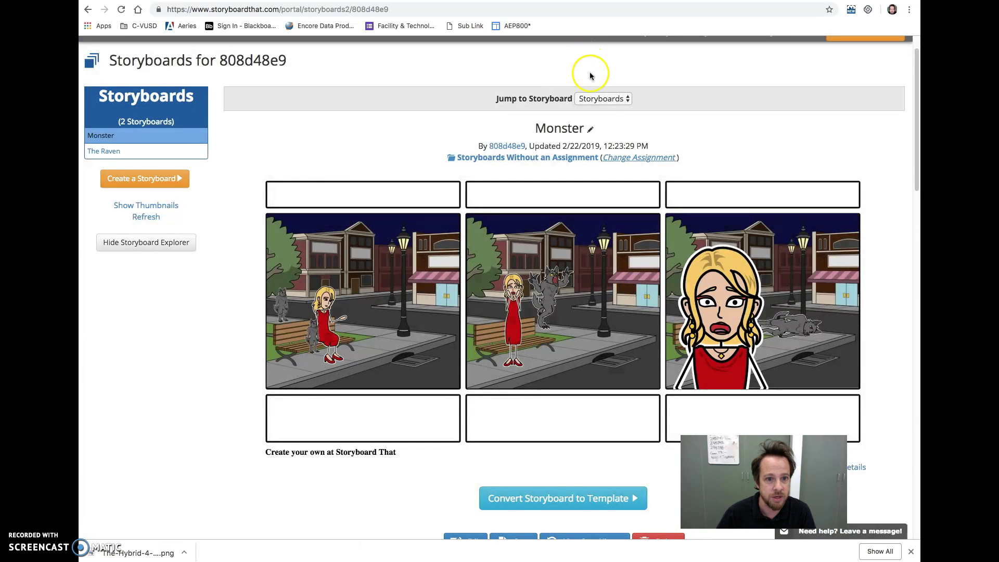
click(602, 99)
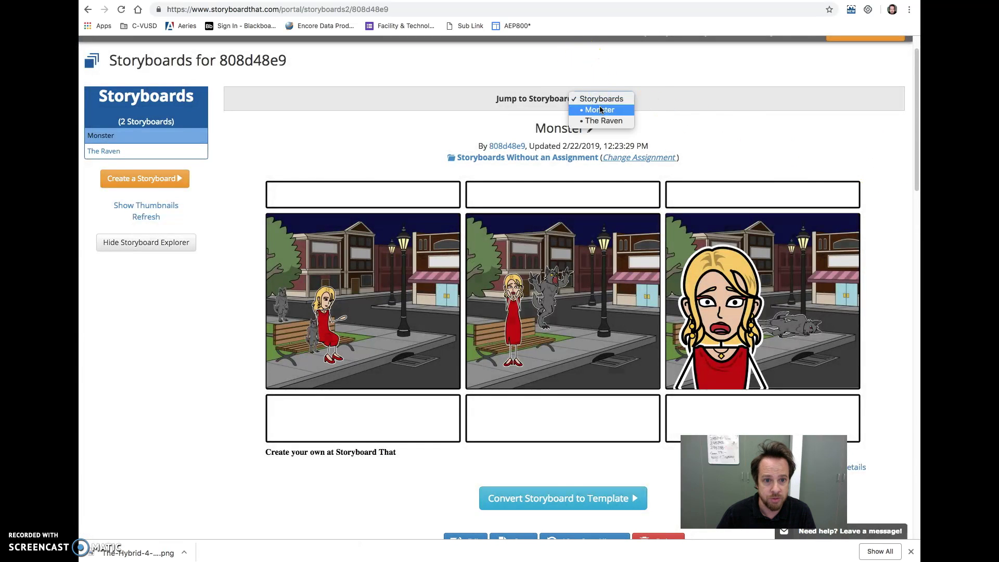
click(602, 122)
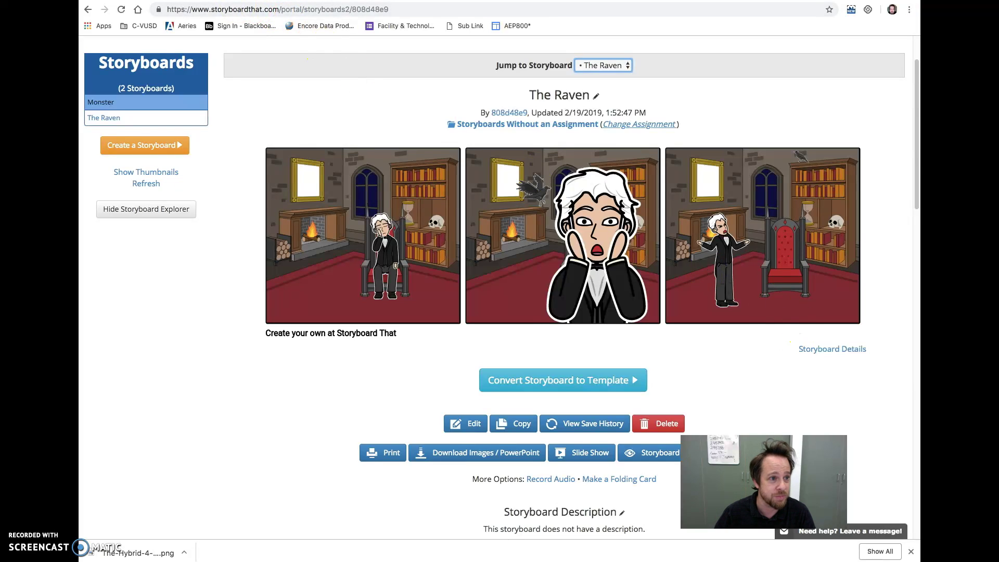
key(ctrl+Tab)
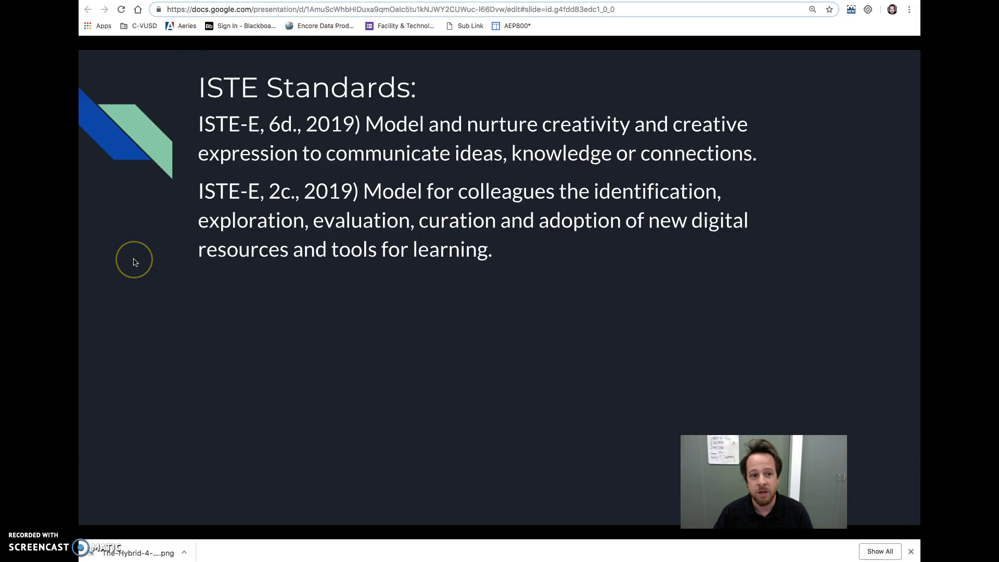